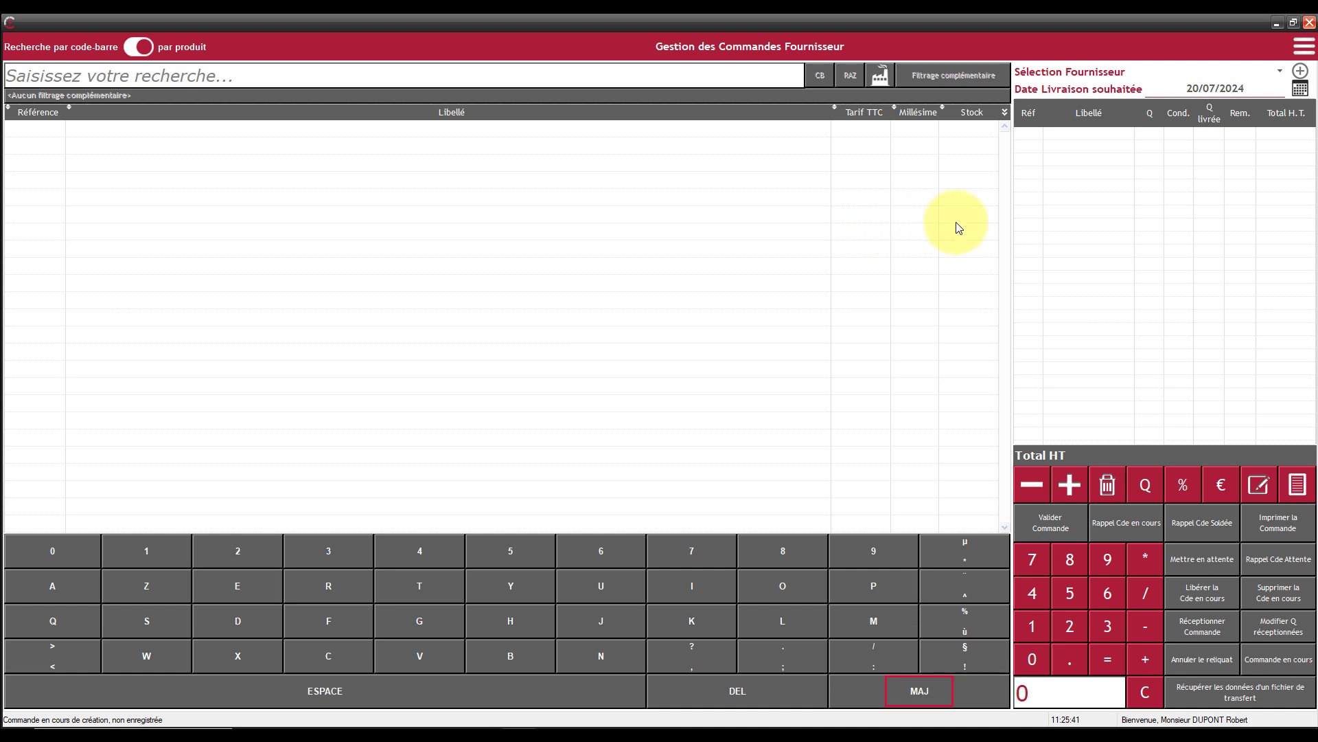
# - Select DOMAINE DE FAUVRETTE as the supplier of the new order
pyautogui.click(1218, 68)
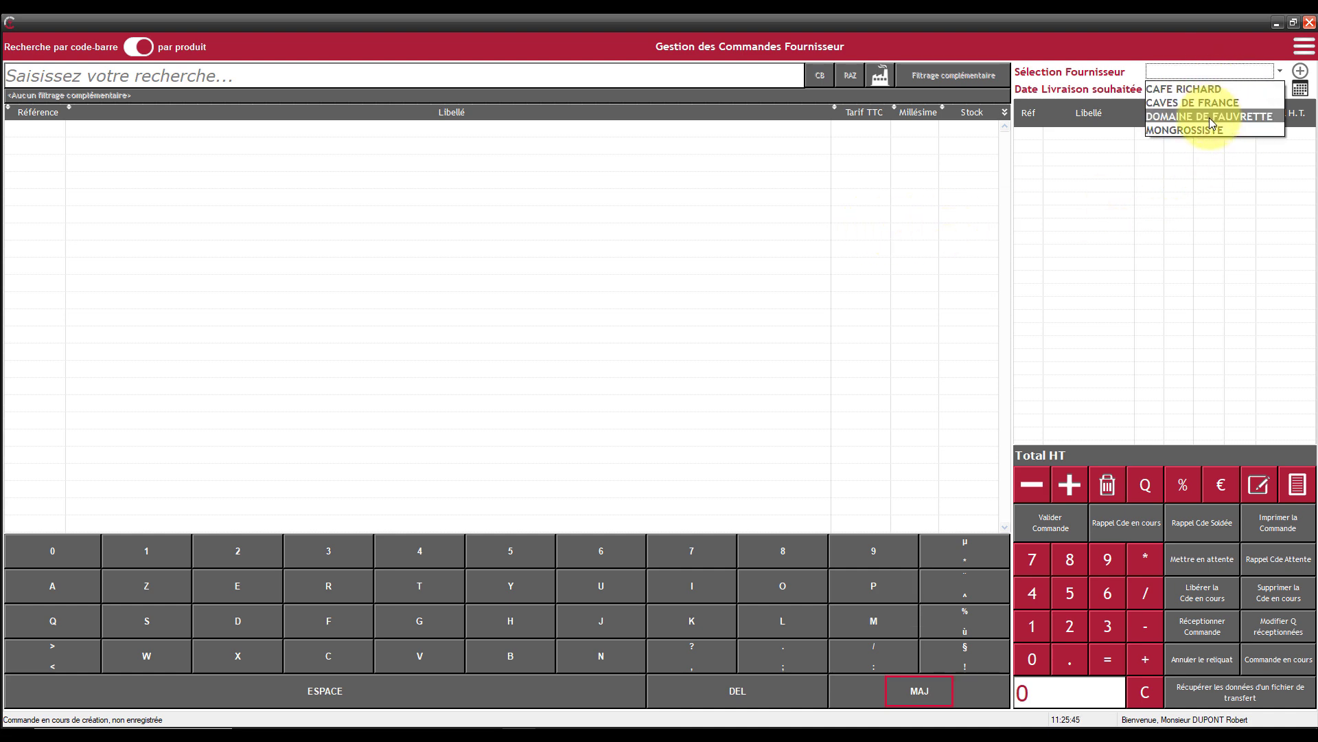
pyautogui.click(1216, 71)
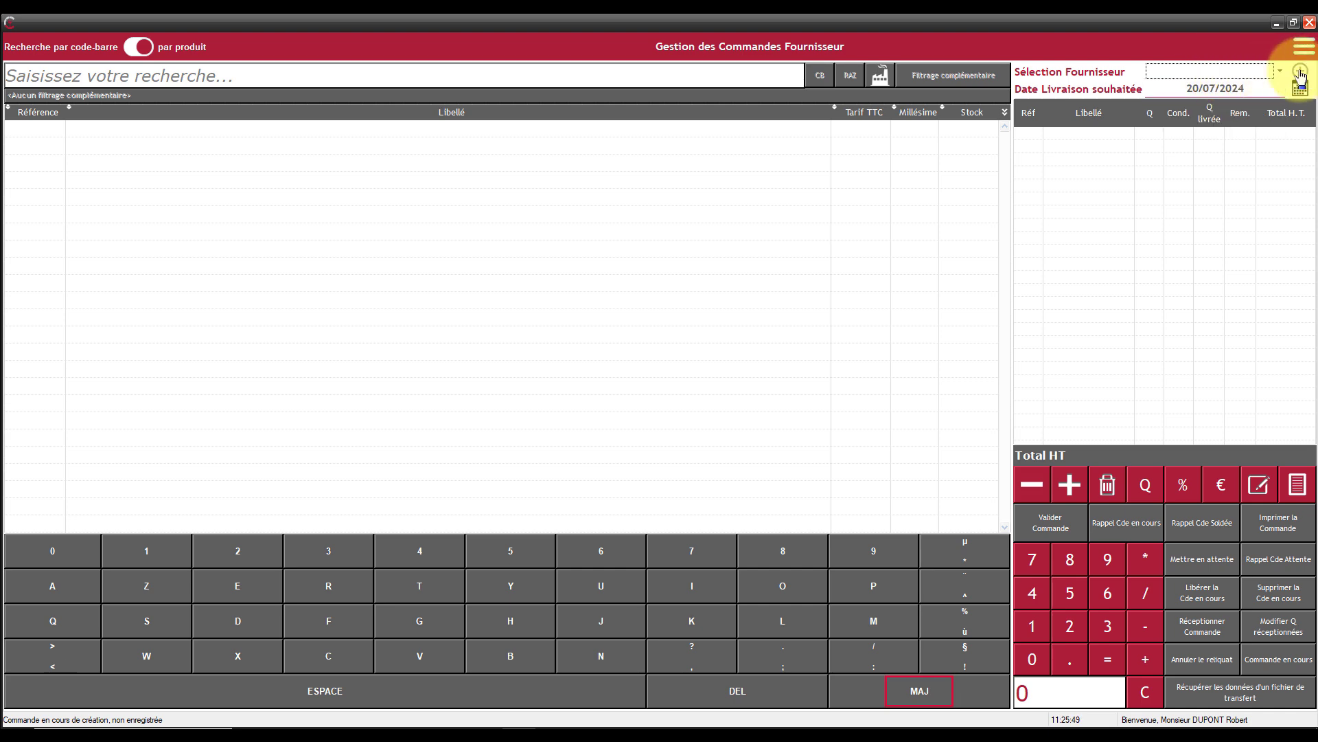
pyautogui.click(1240, 74)
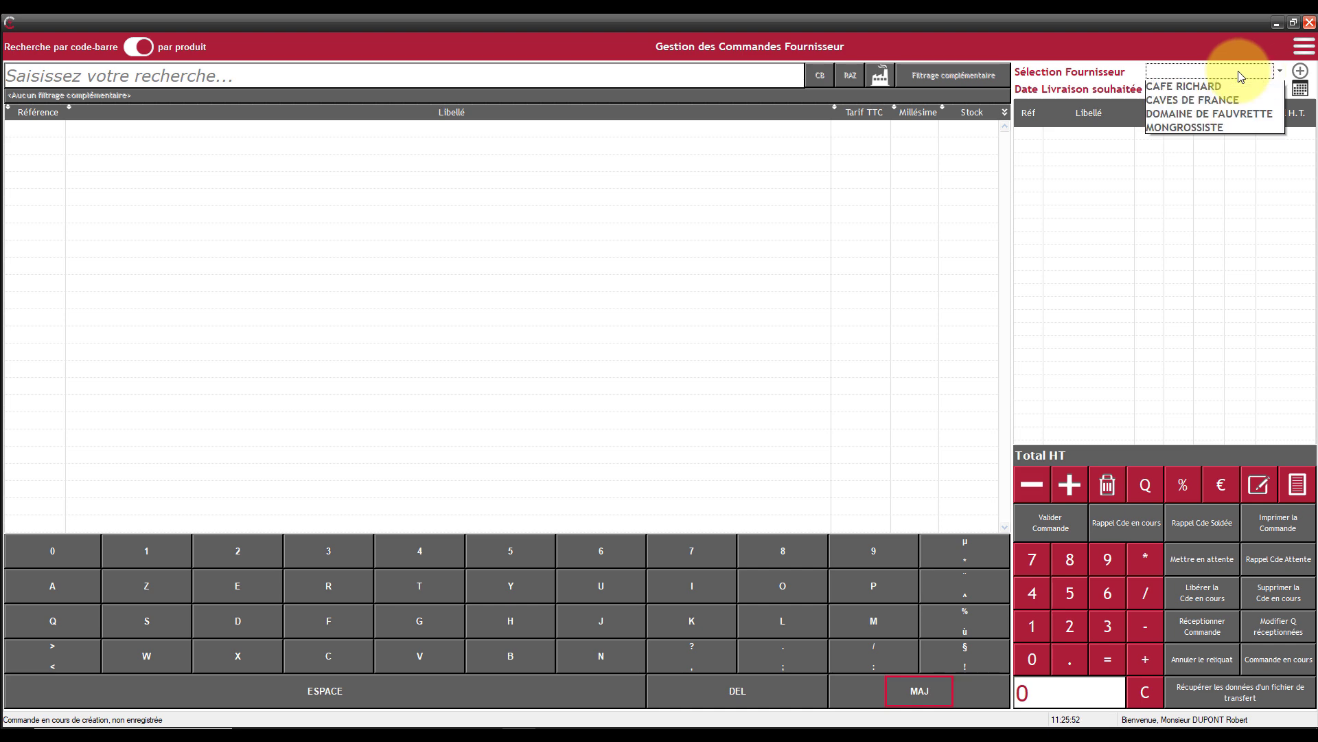
pyautogui.click(1214, 117)
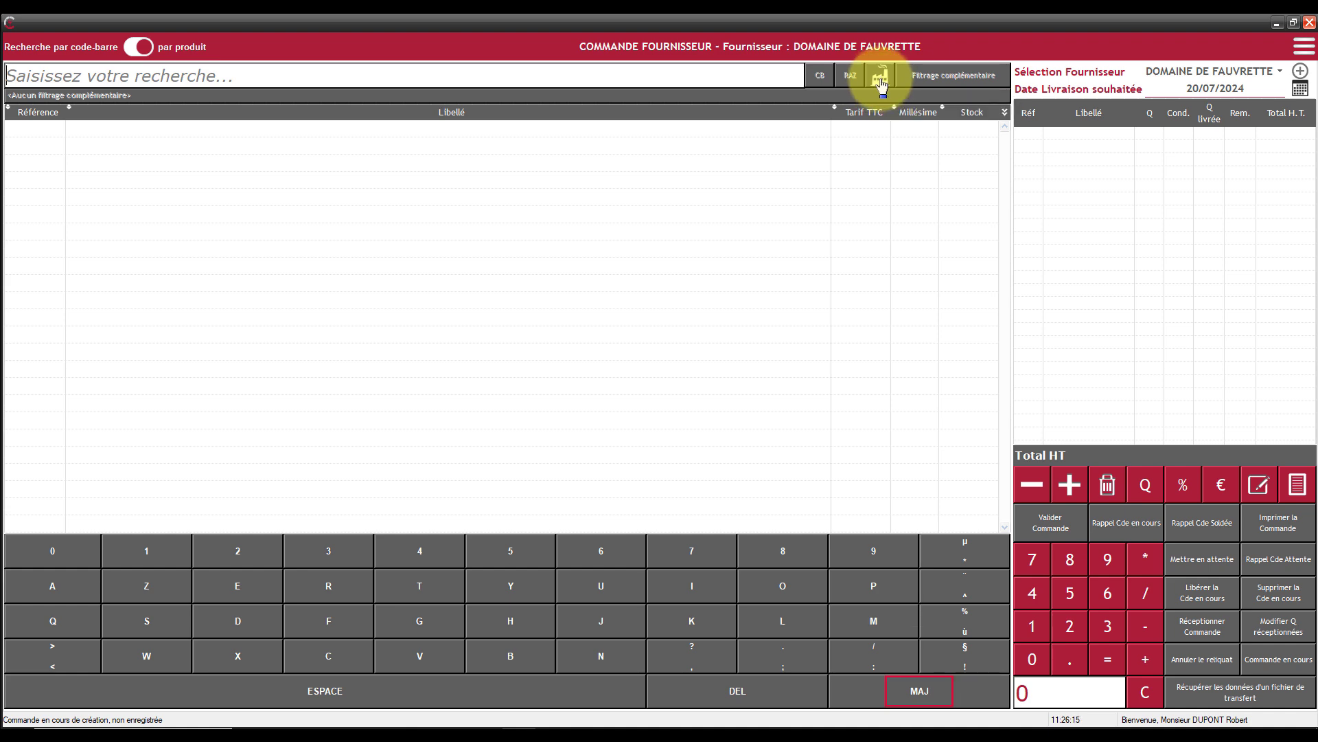
# - Switch to barcode search and check the supplier settings in the stock and pricing details of ALOXE-CORTON PIERRE OLIVIER, without changing anything
pyautogui.click(138, 49)
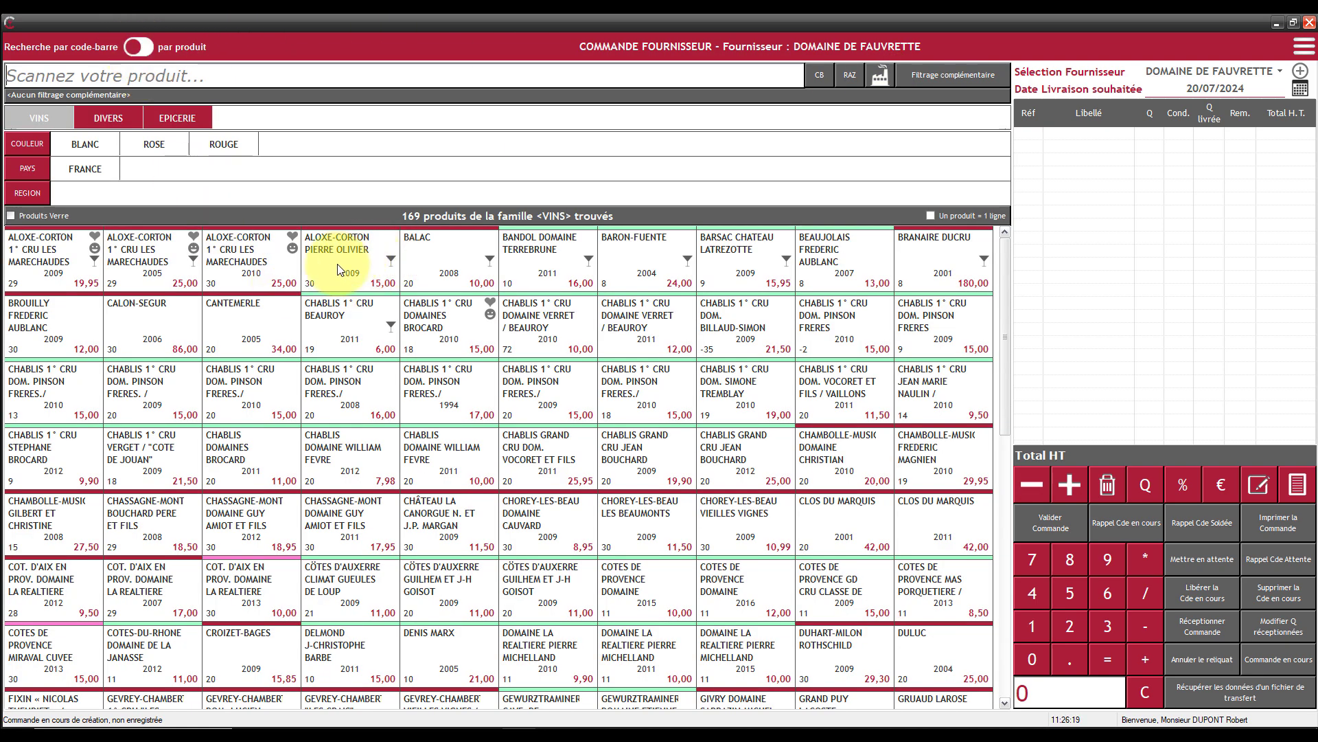
pyautogui.rightClick(360, 262)
pyautogui.click(380, 271)
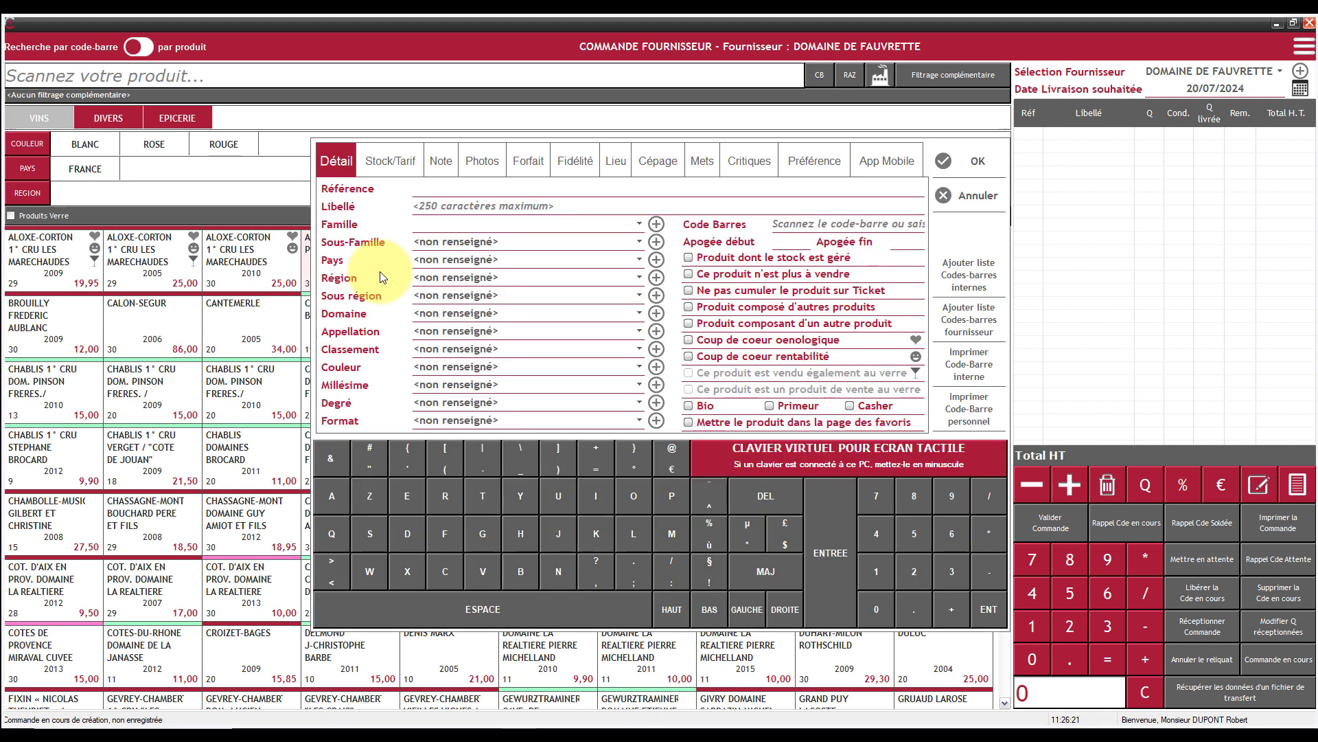
pyautogui.click(415, 164)
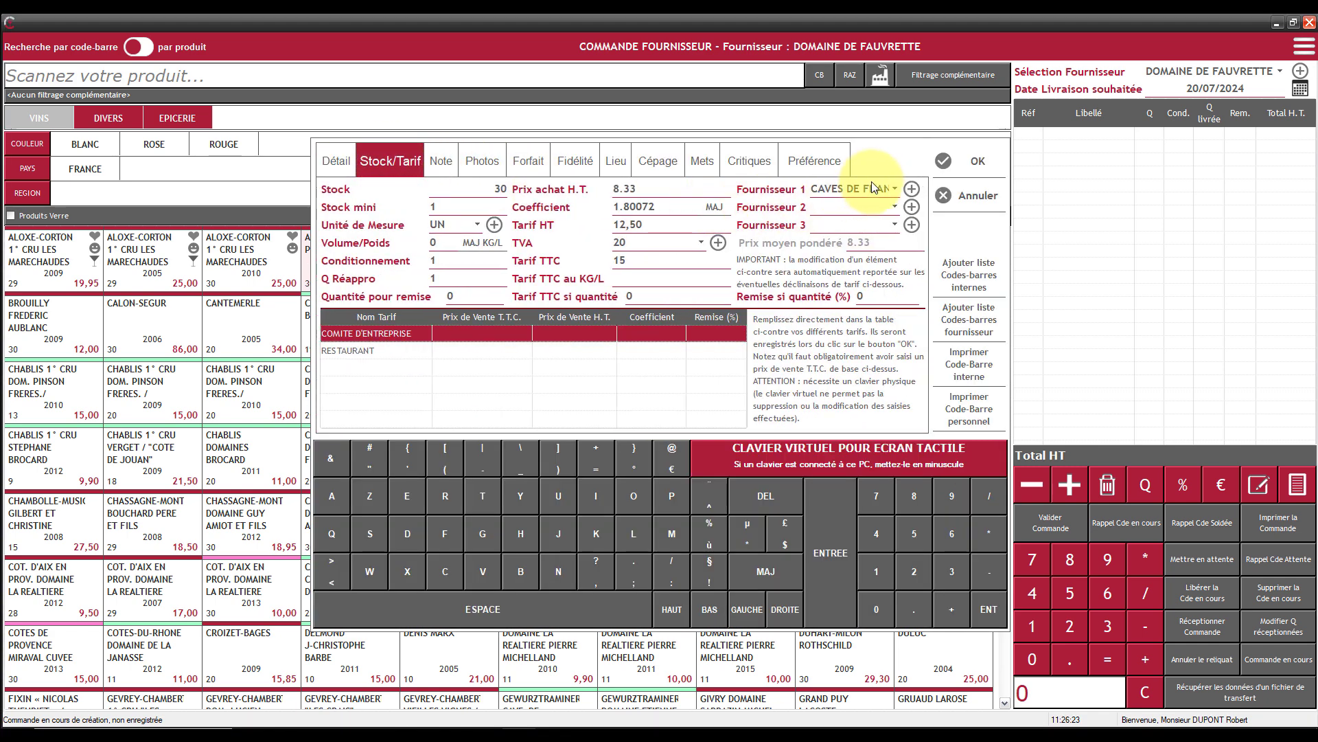
pyautogui.click(978, 197)
# - List the selected supplier's products and add the 2009 RIESLING DOMAINE HAEGI (V224) to the order with a quantity of 12
pyautogui.click(882, 80)
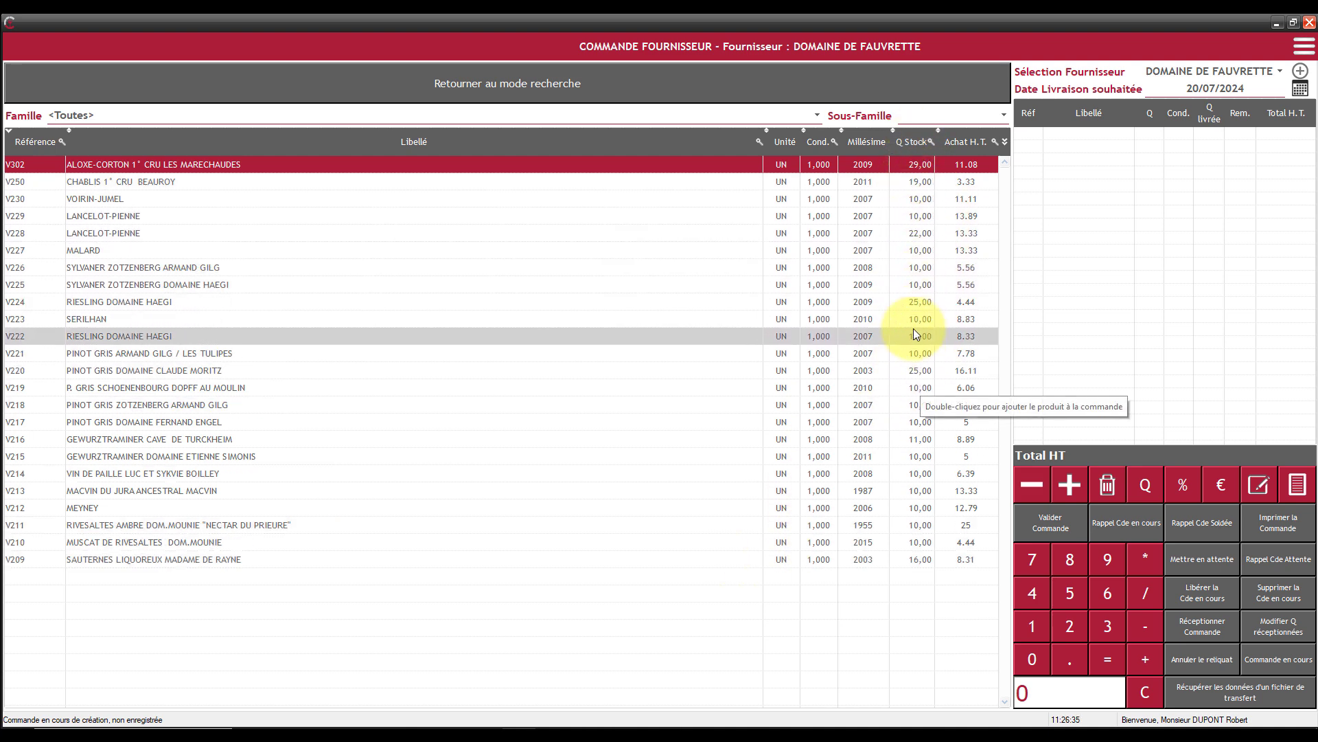
pyautogui.doubleClick(910, 307)
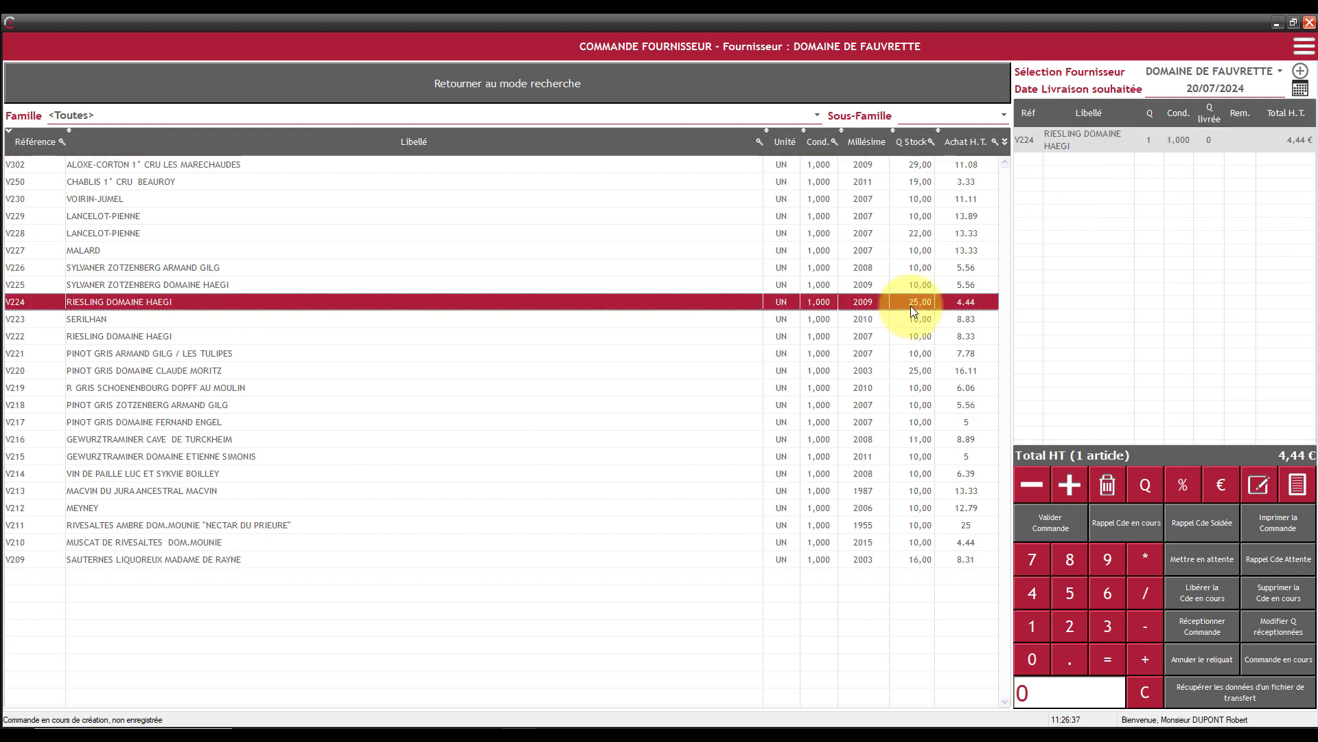
pyautogui.click(1043, 626)
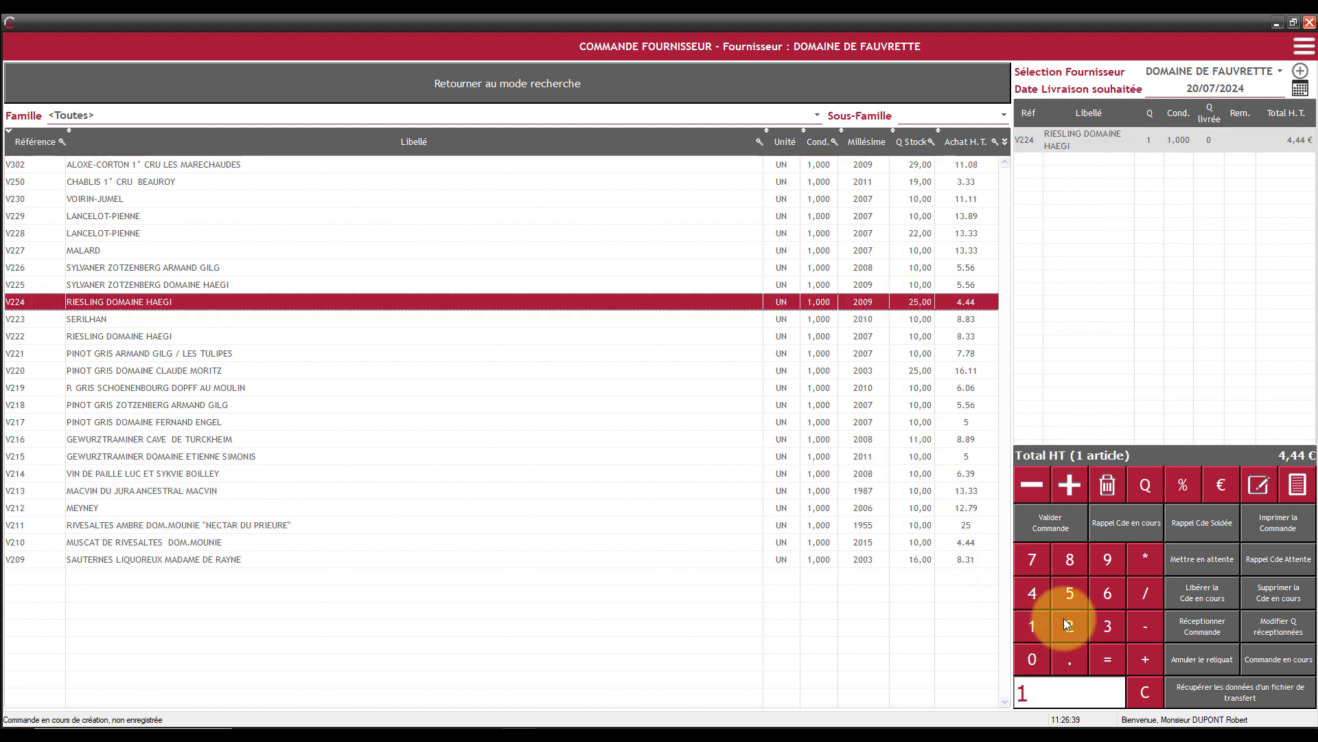
pyautogui.click(1066, 622)
pyautogui.click(1146, 484)
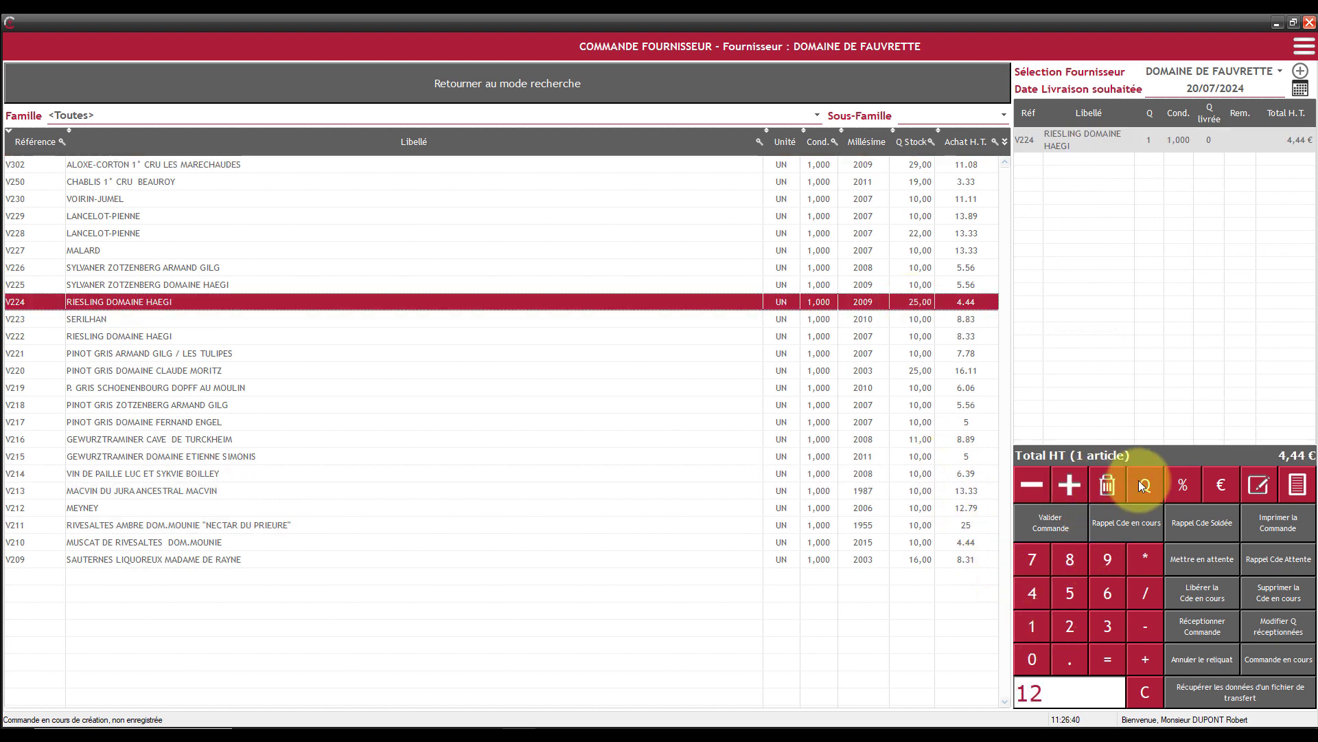
# - Add SERILHAN (V223) to the order with a quantity of 15
pyautogui.doubleClick(916, 320)
pyautogui.click(1045, 632)
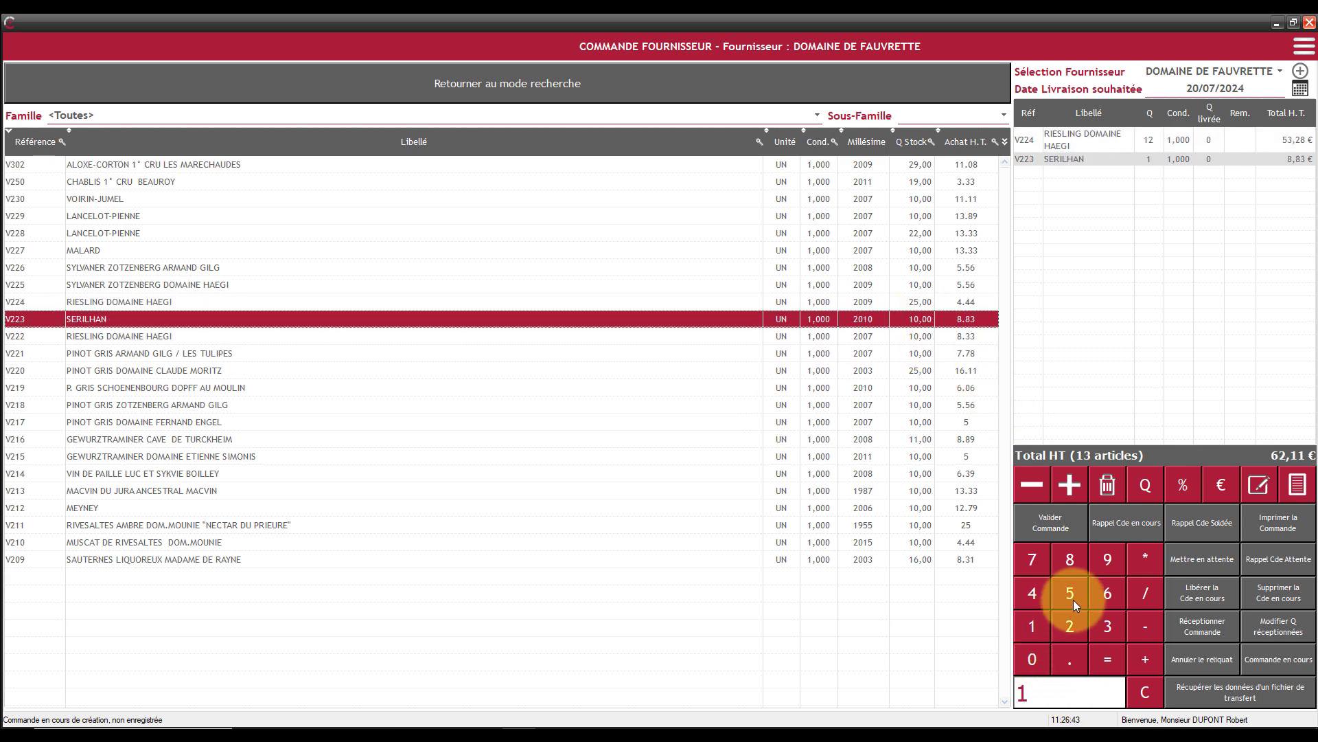
pyautogui.click(1073, 599)
pyautogui.click(1139, 484)
# - Add PINOT GRIS DOMAINE CLAUDE MORITZ (V220) to the order with a quantity of 20
pyautogui.doubleClick(921, 371)
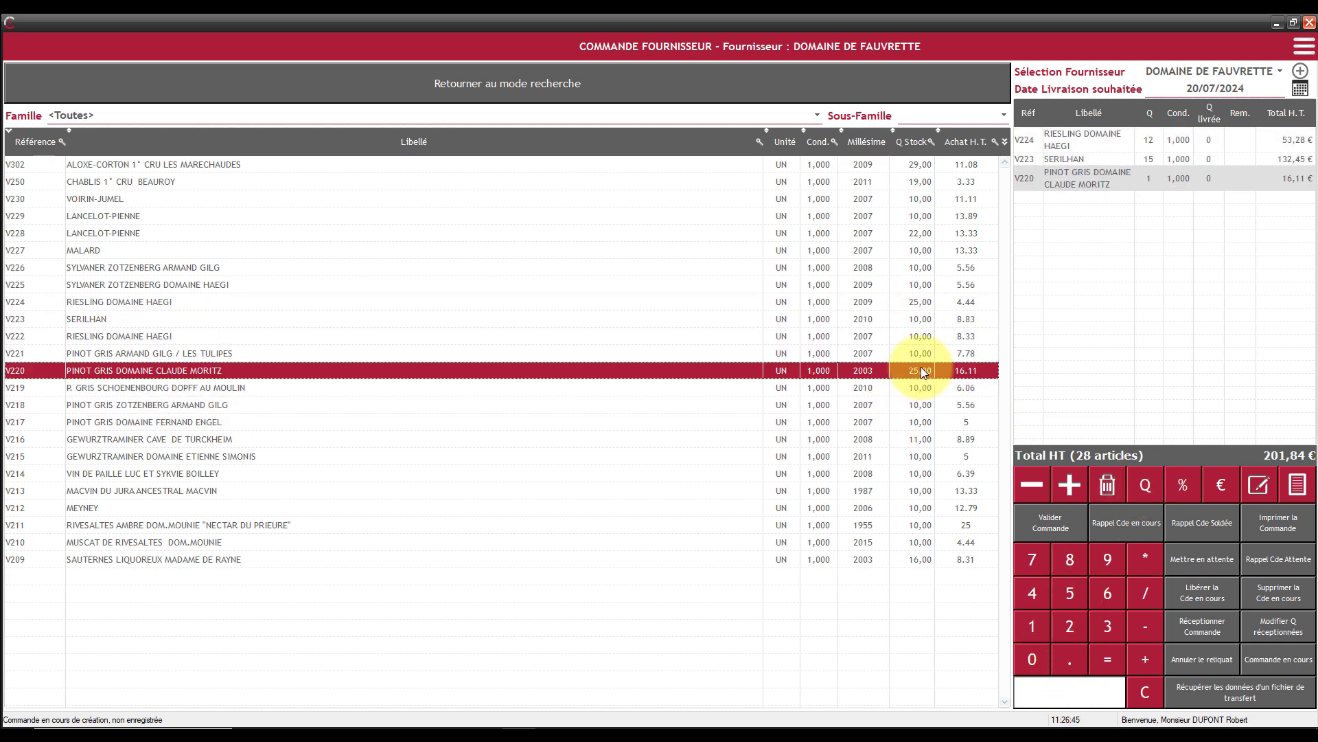
pyautogui.click(1061, 631)
pyautogui.click(1031, 660)
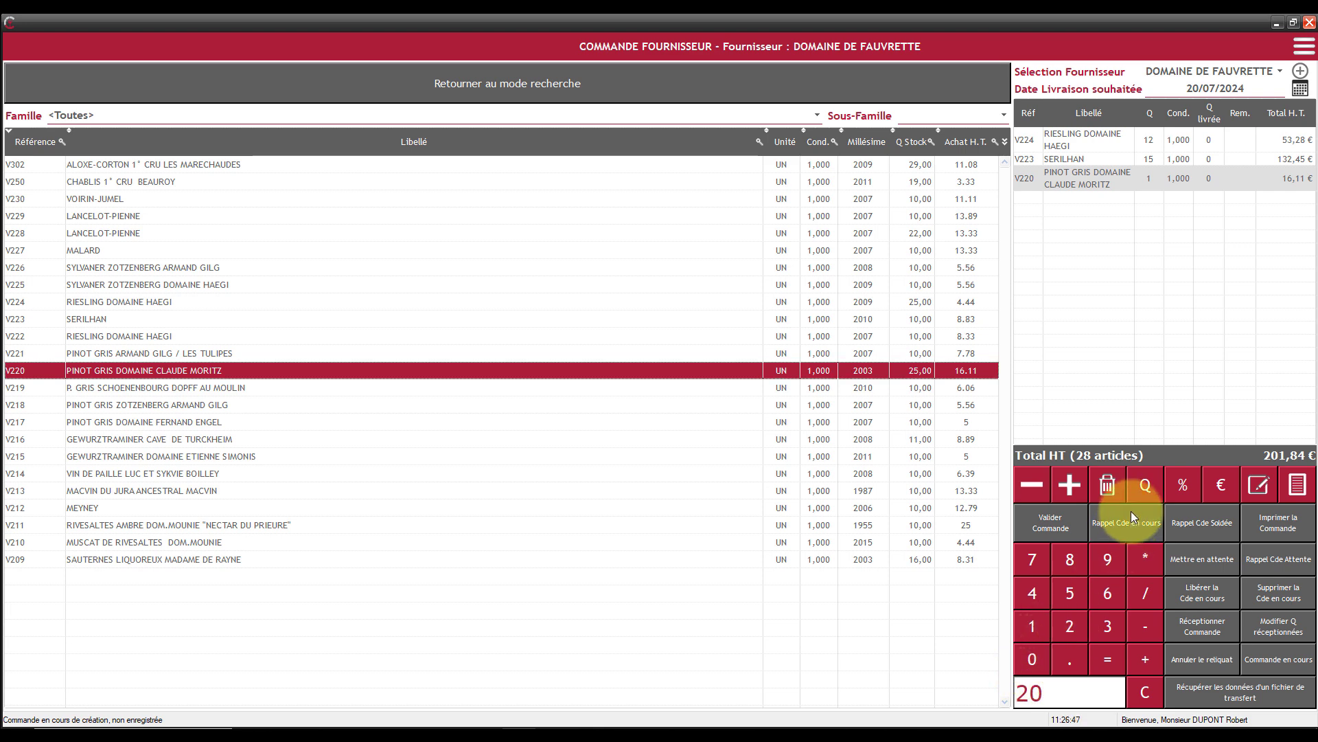
pyautogui.click(1143, 493)
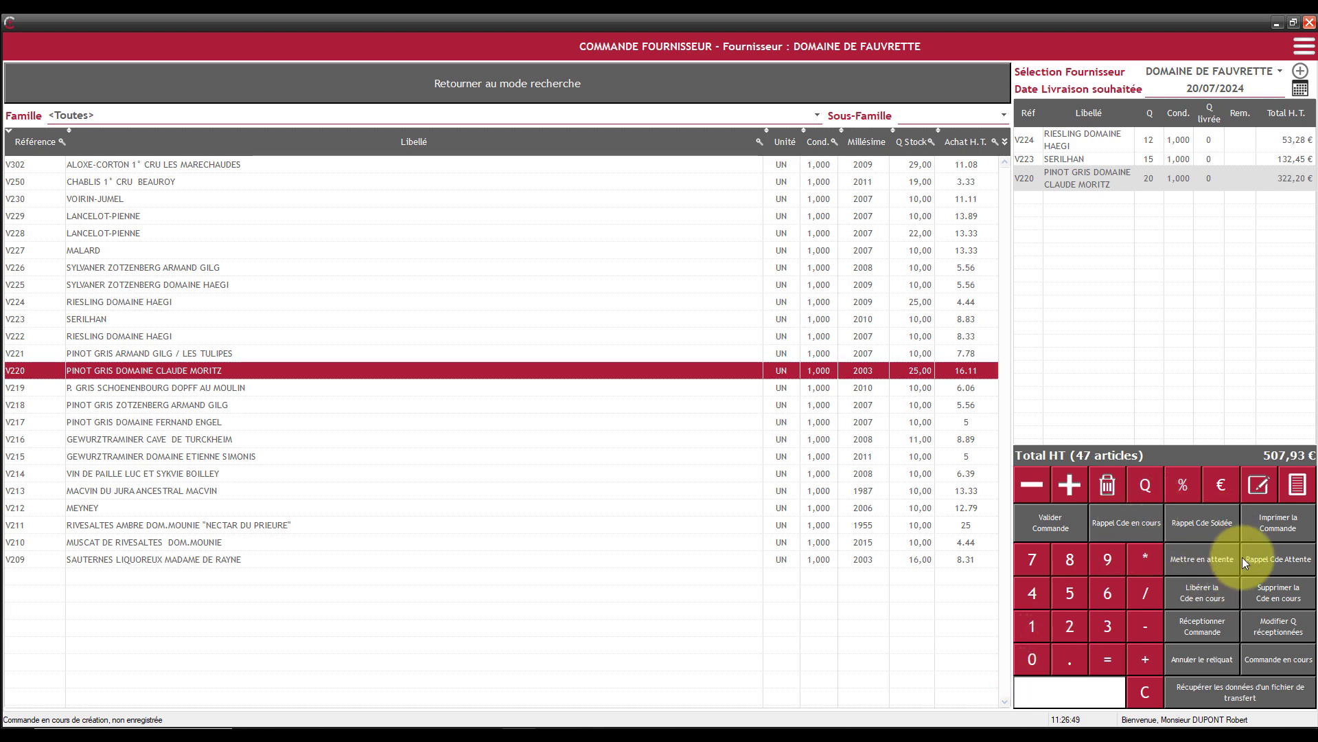
# - Put the order on hold, and recall it from the list of pending orders
pyautogui.click(1206, 559)
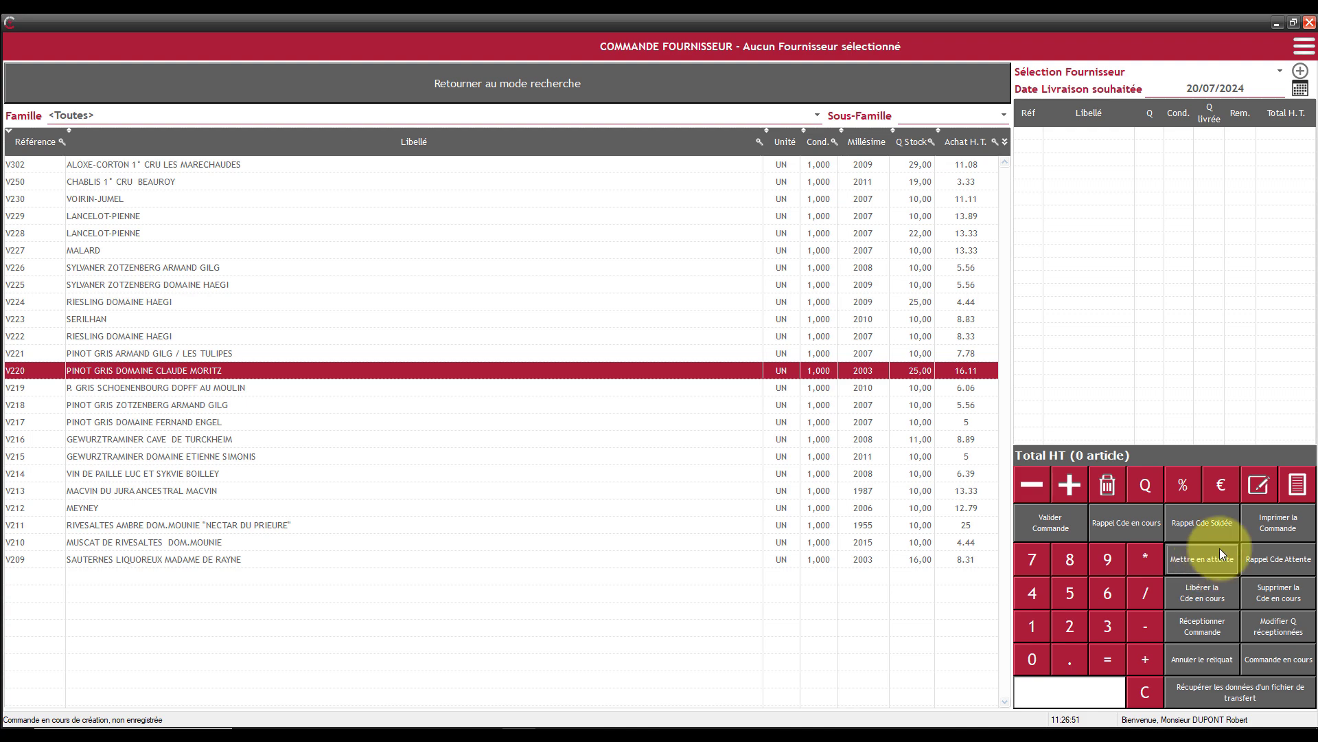
pyautogui.click(1271, 560)
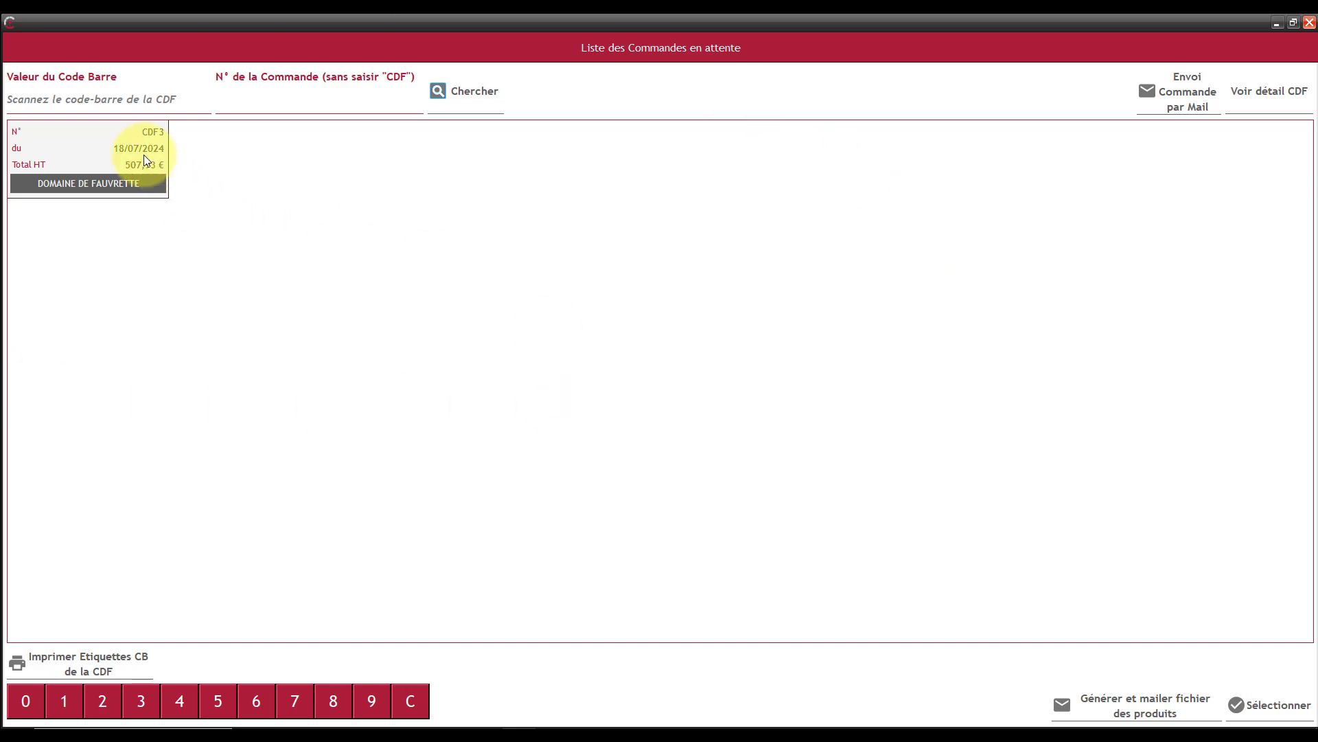
pyautogui.doubleClick(108, 149)
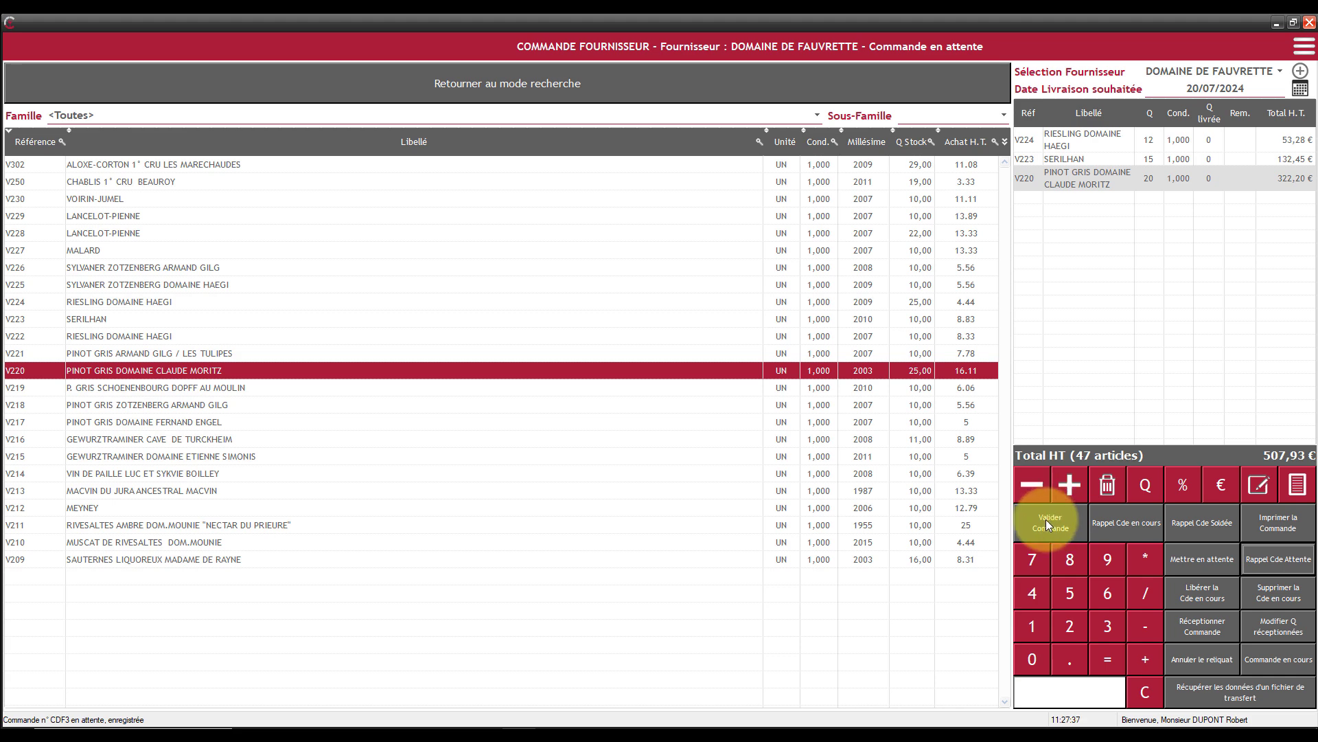
# - Validate the supplier order without printing it, and check the list of validated orders
pyautogui.click(1047, 522)
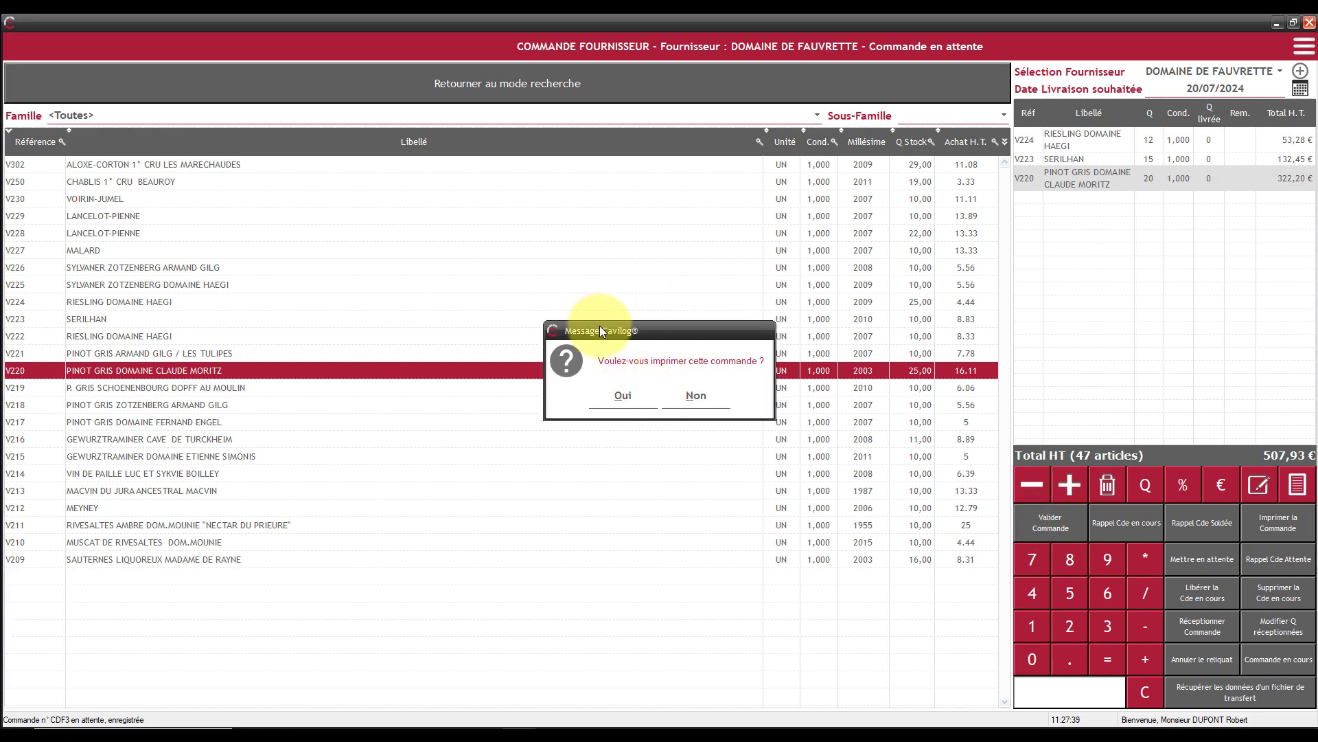
pyautogui.click(706, 402)
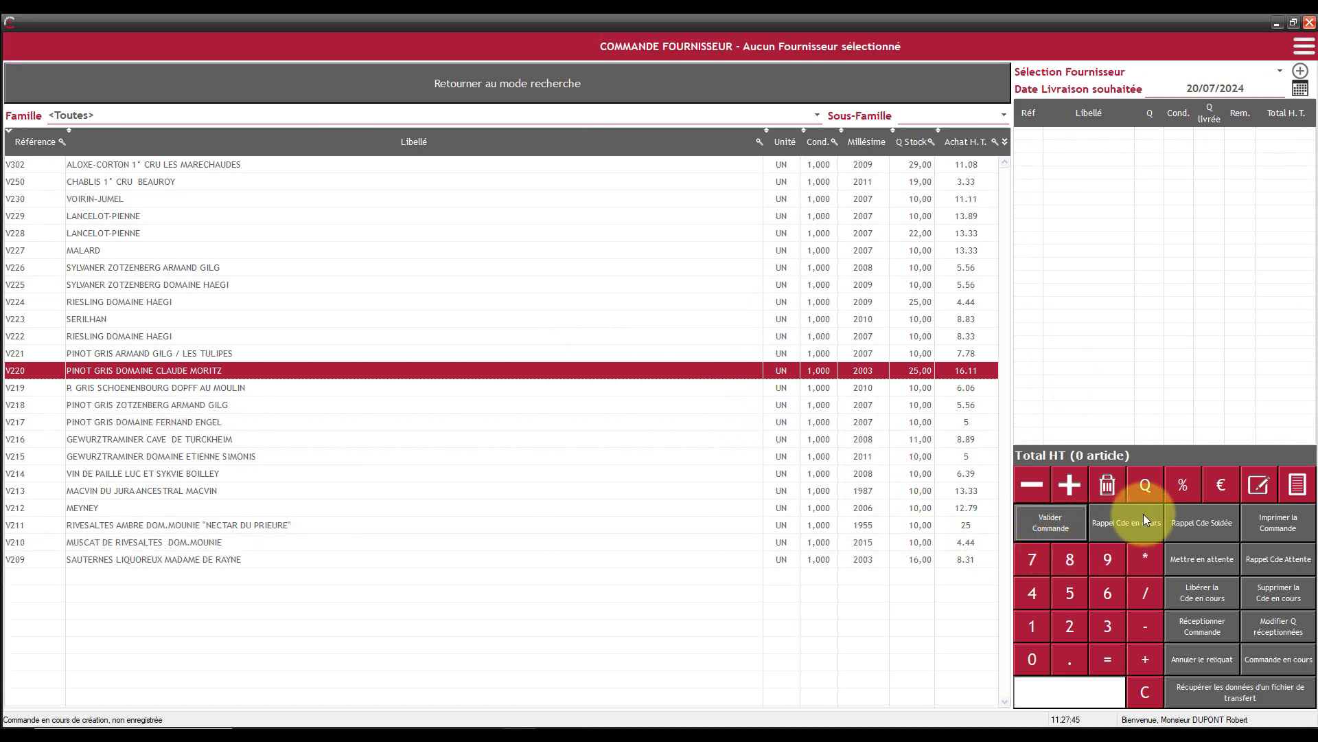
pyautogui.click(1122, 521)
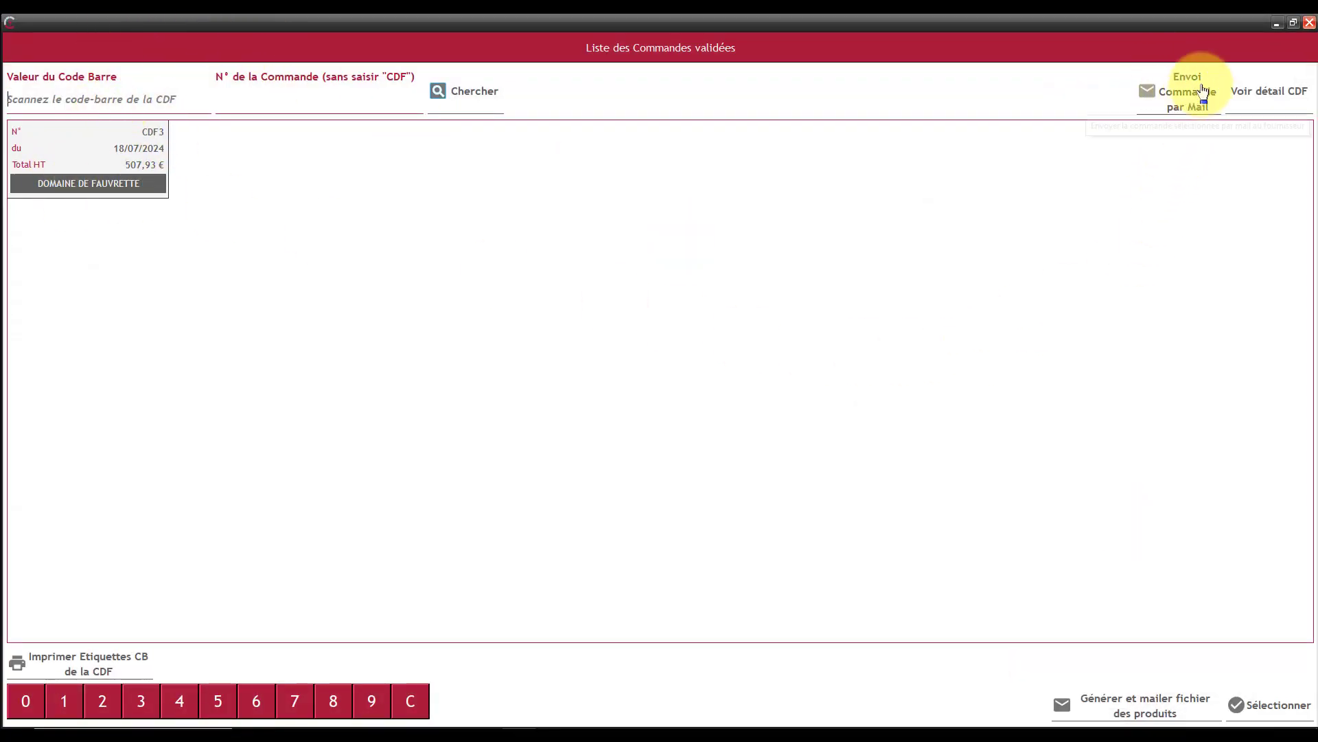
pyautogui.click(1310, 23)
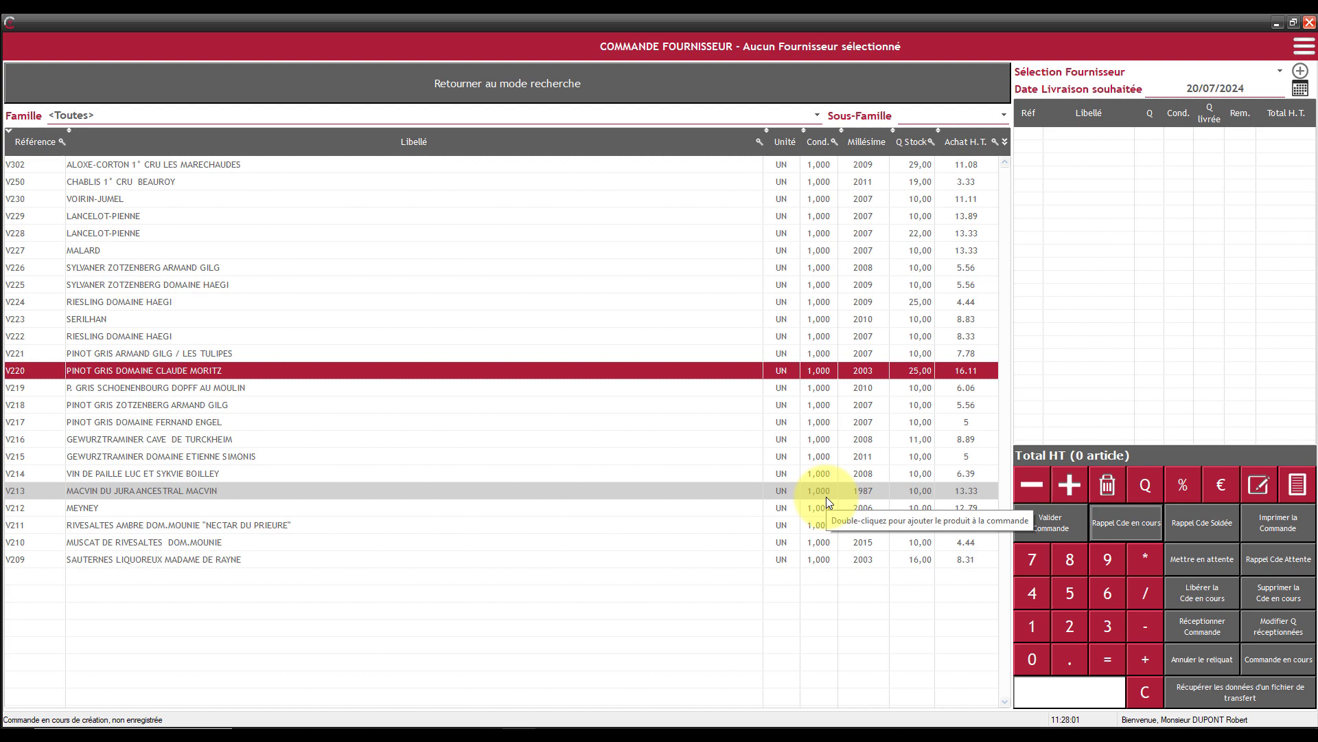
# - Recall the validated DOMAINE DE FAUVRETTE order and start its goods reception
pyautogui.click(1131, 521)
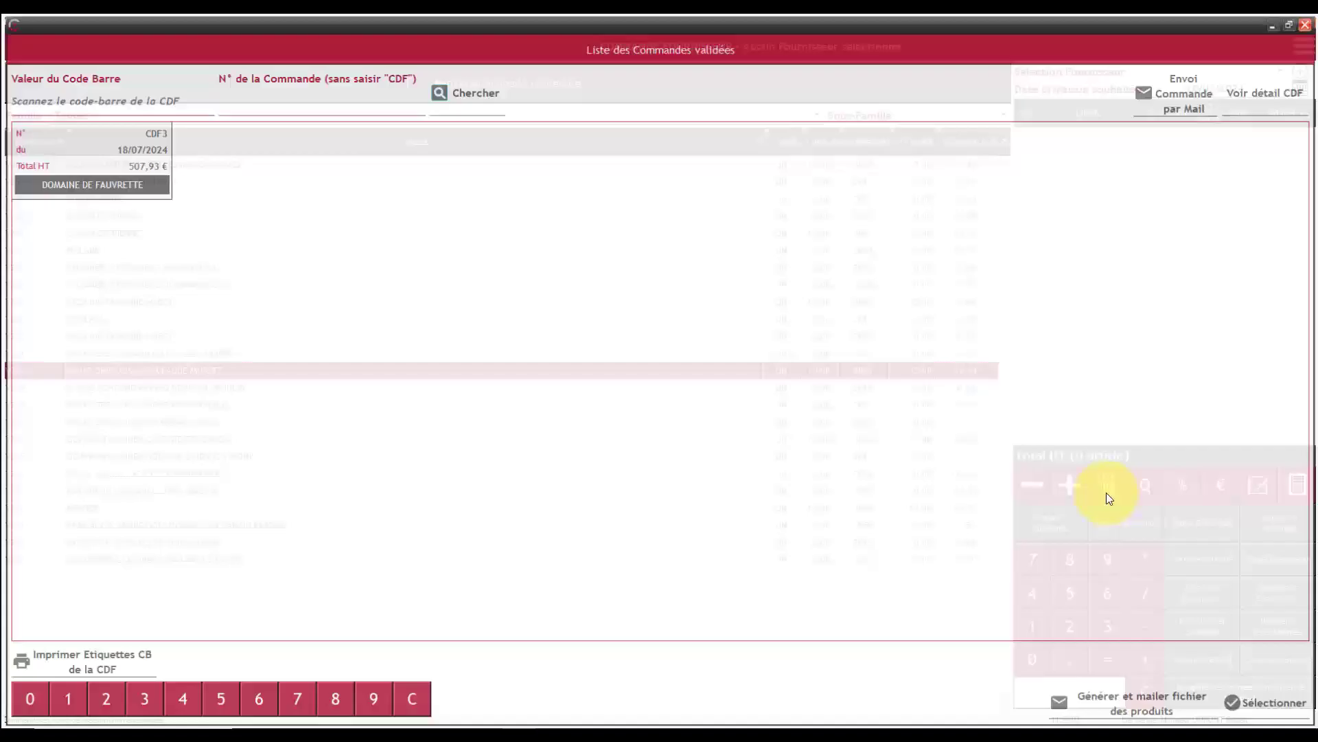
pyautogui.doubleClick(108, 141)
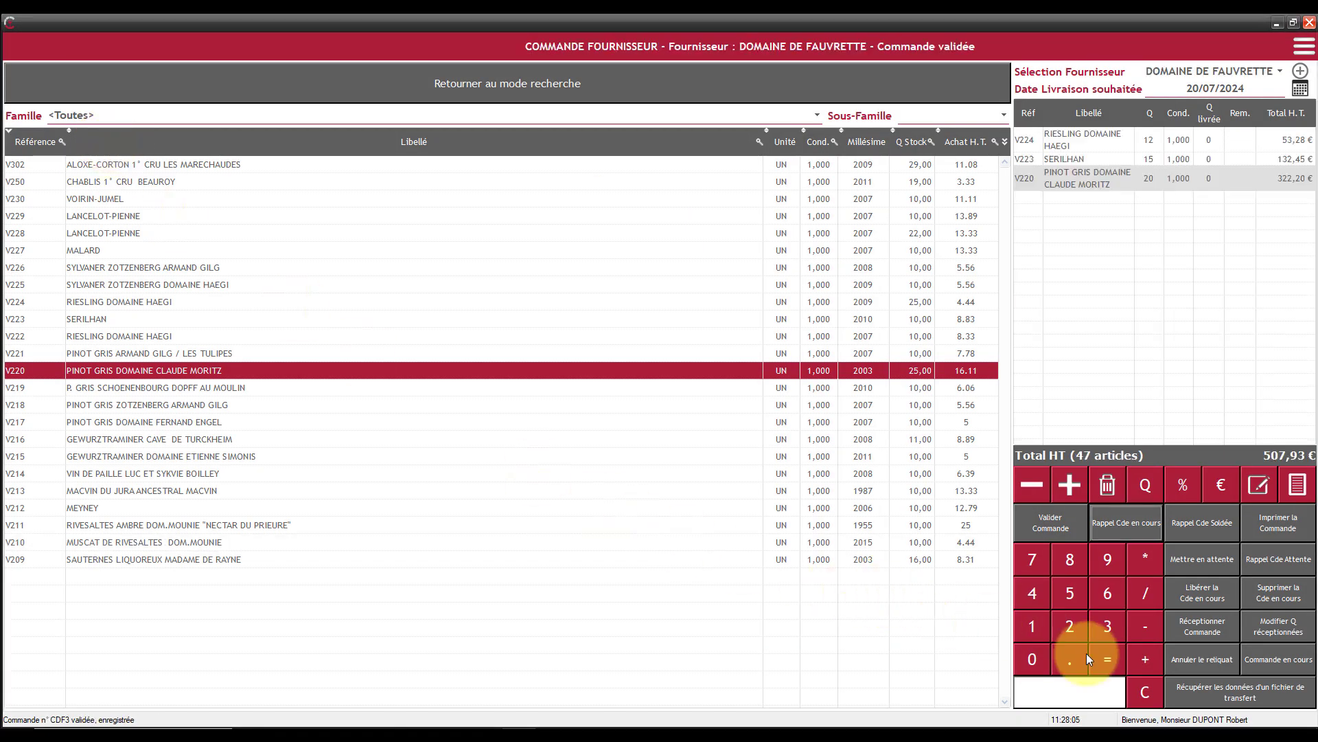
pyautogui.click(1211, 622)
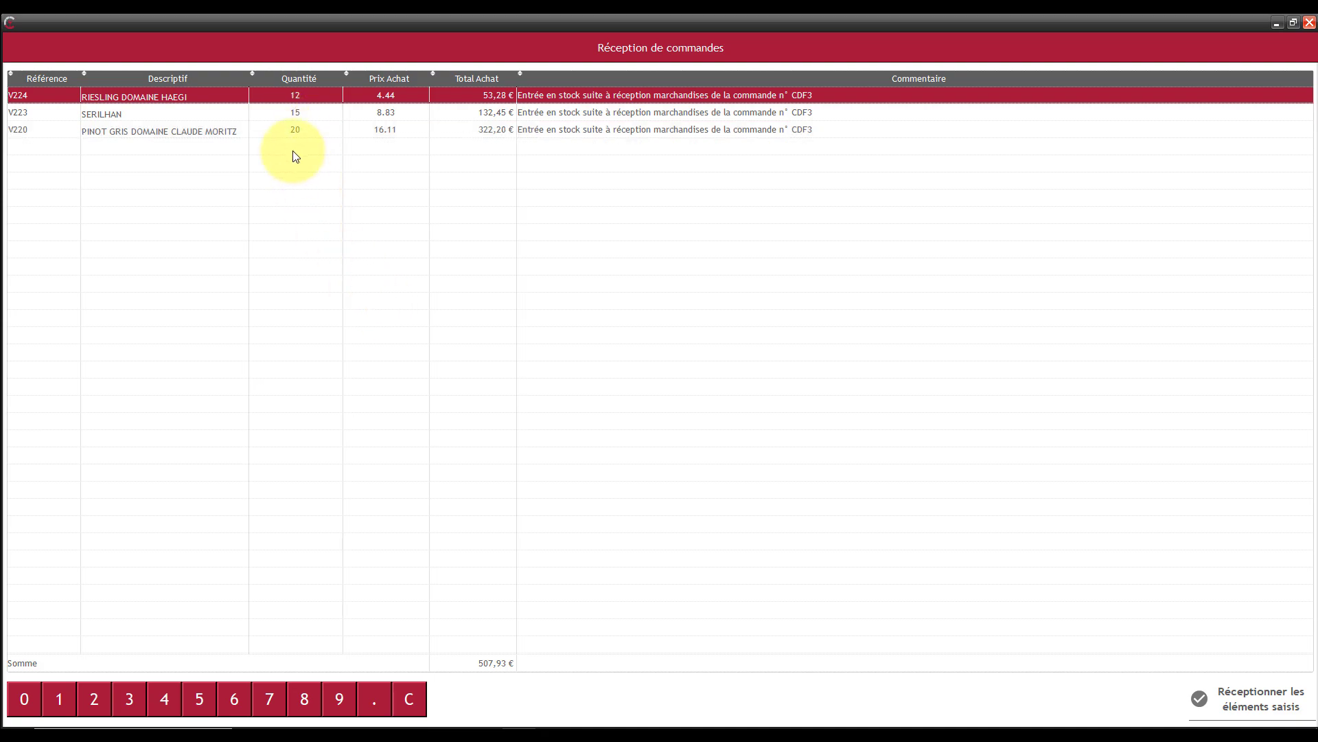
# - Set the received quantities to 0 for RIESLING DOMAINE HAEGI and 6 for PINOT GRIS DOMAINE CLAUDE MORITZ, and record the partial reception
pyautogui.click(304, 94)
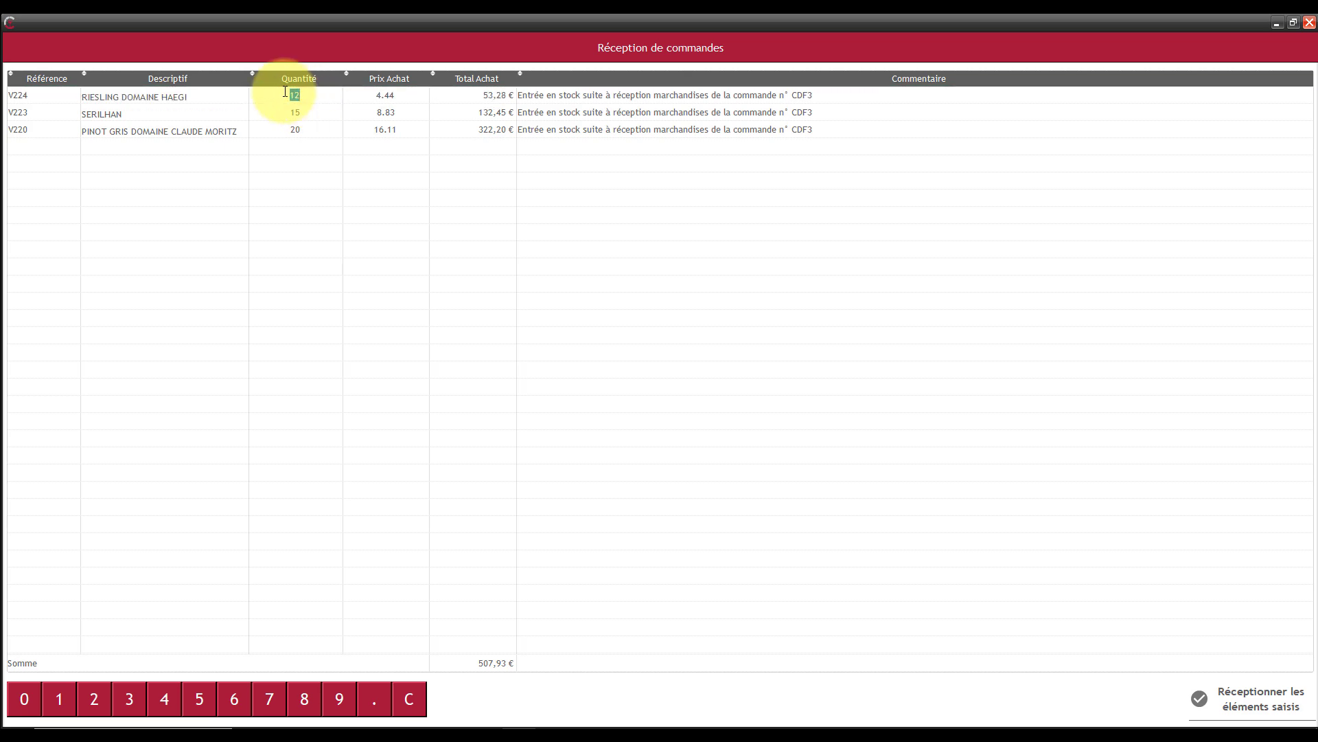
pyautogui.write('0')
pyautogui.press('Return')
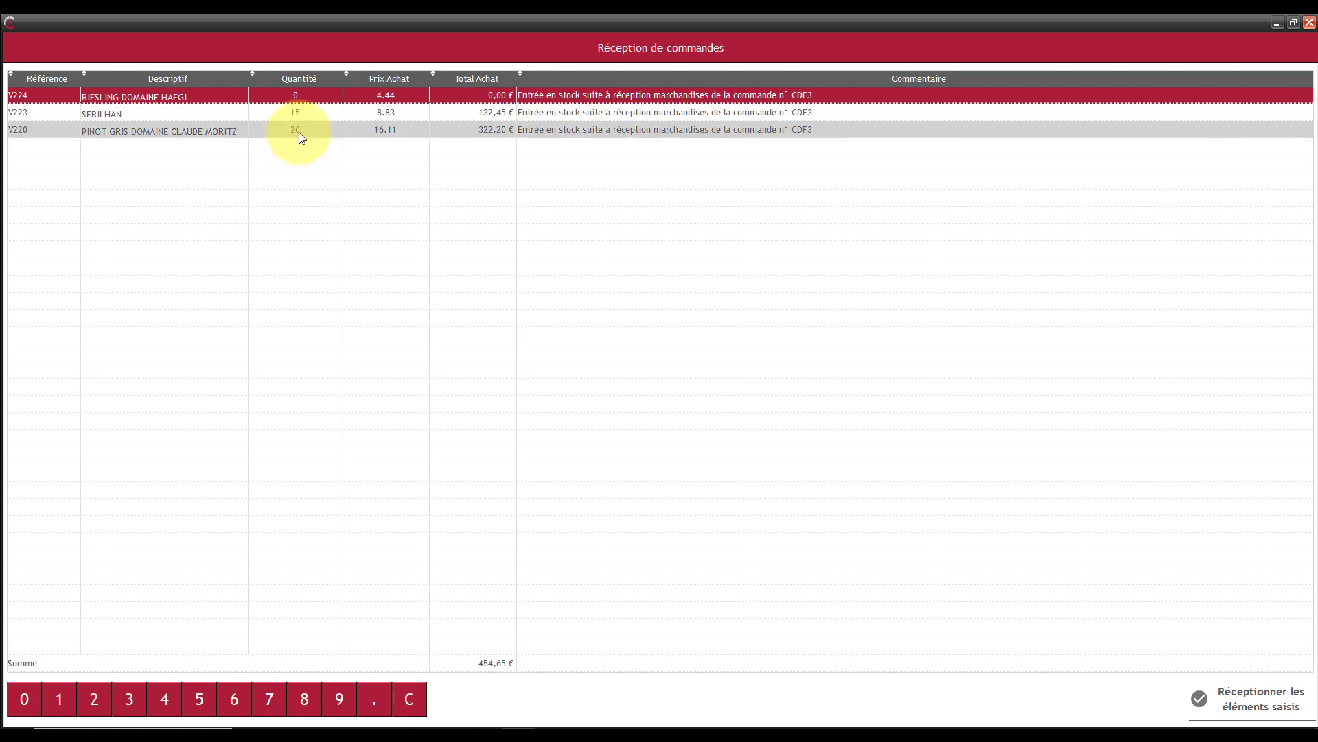
pyautogui.click(294, 135)
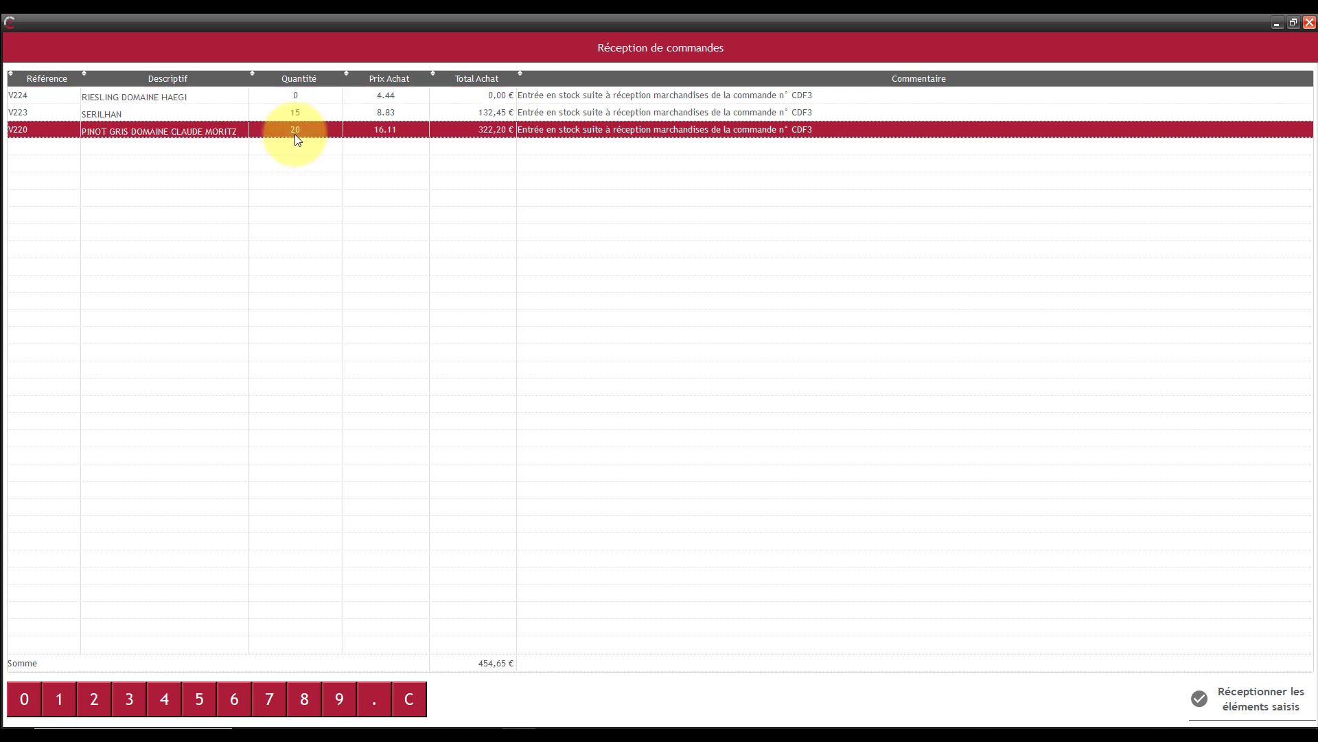
pyautogui.write('6')
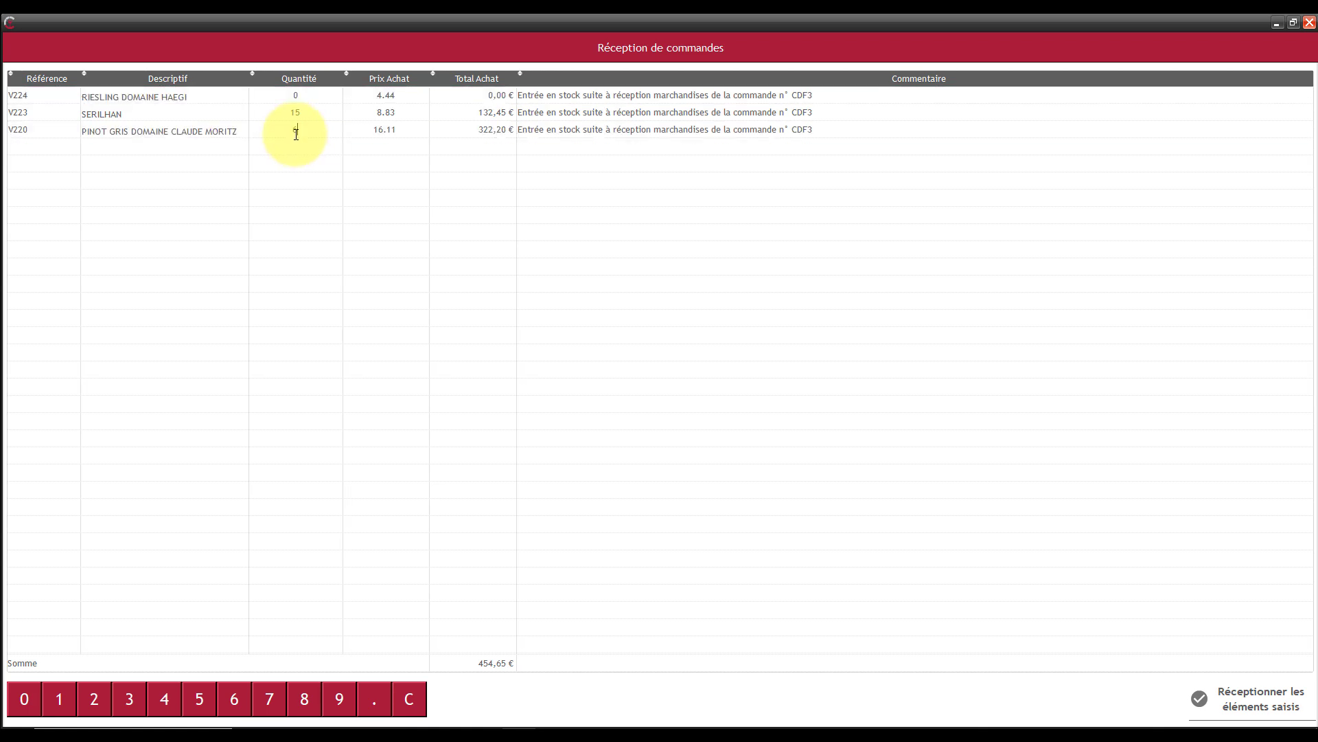
pyautogui.press('Return')
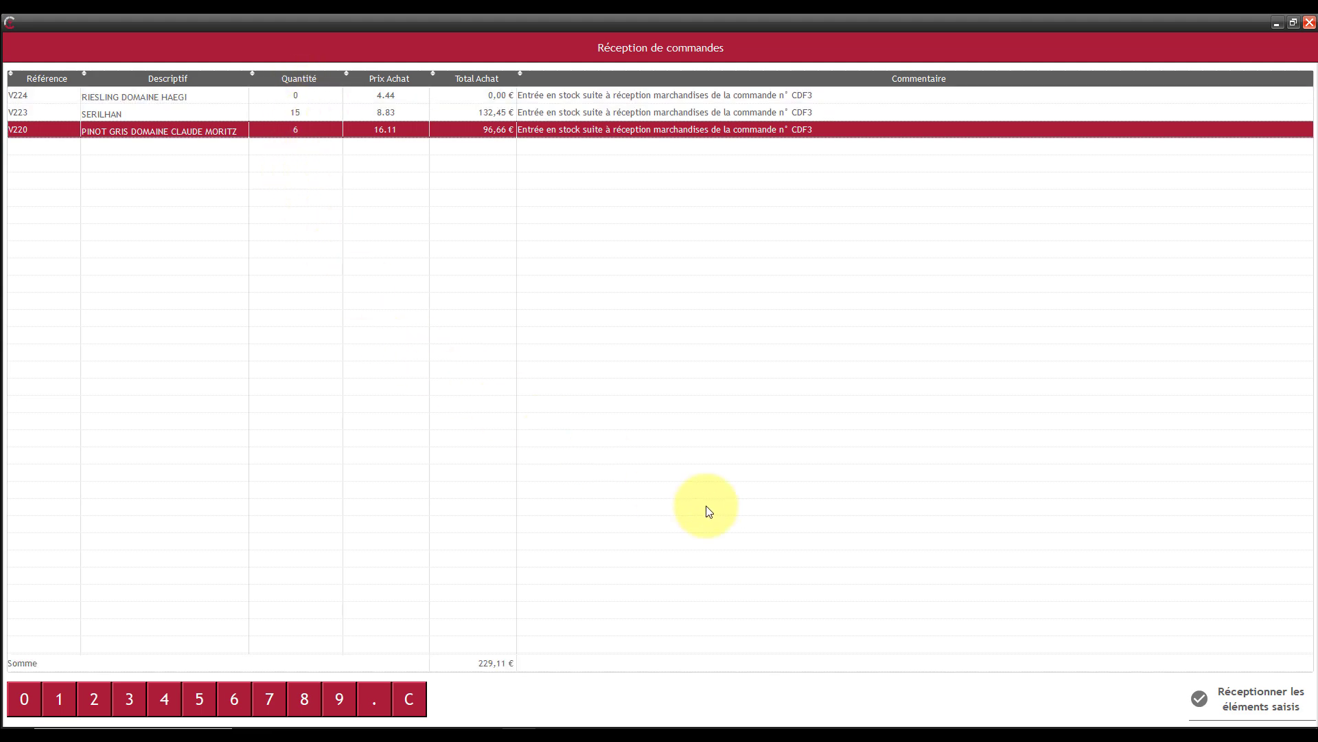
pyautogui.click(1260, 706)
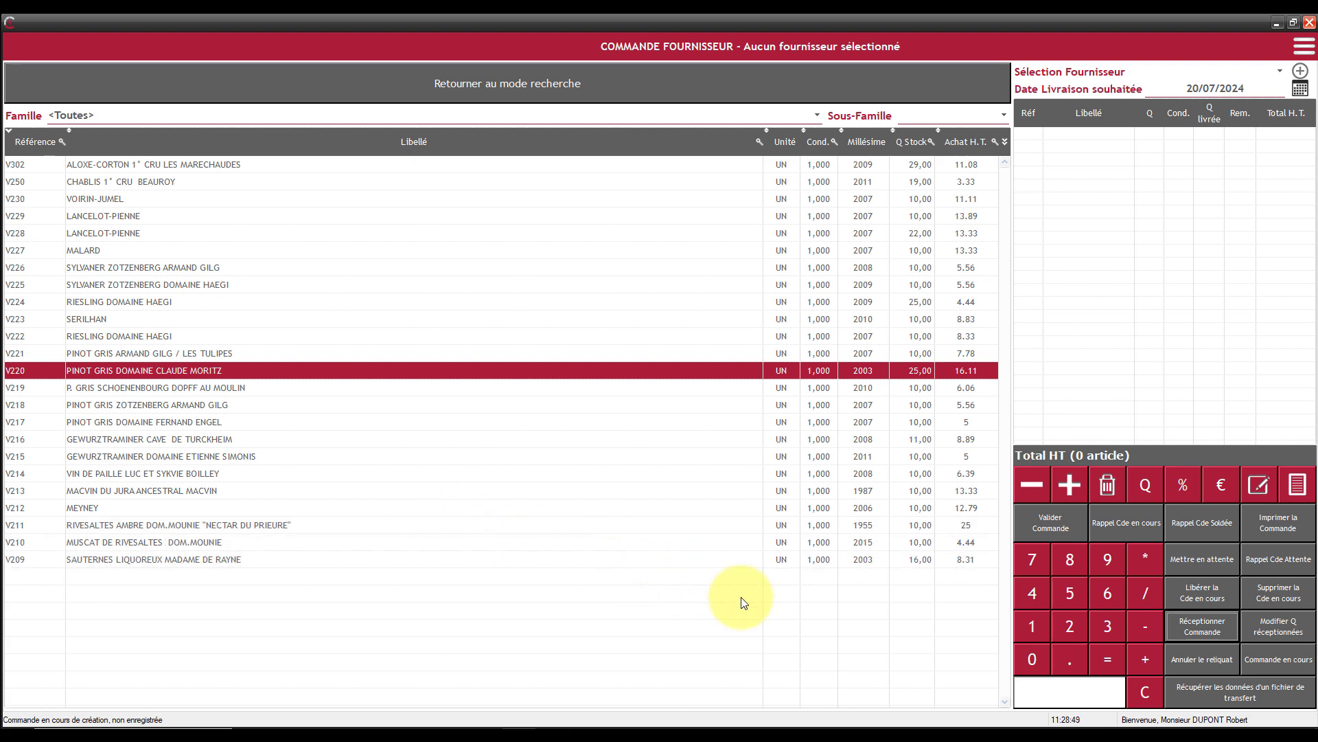
# - Recall the partially received DOMAINE DE FAUVRETTE order and receive all its remaining quantities
pyautogui.click(1134, 521)
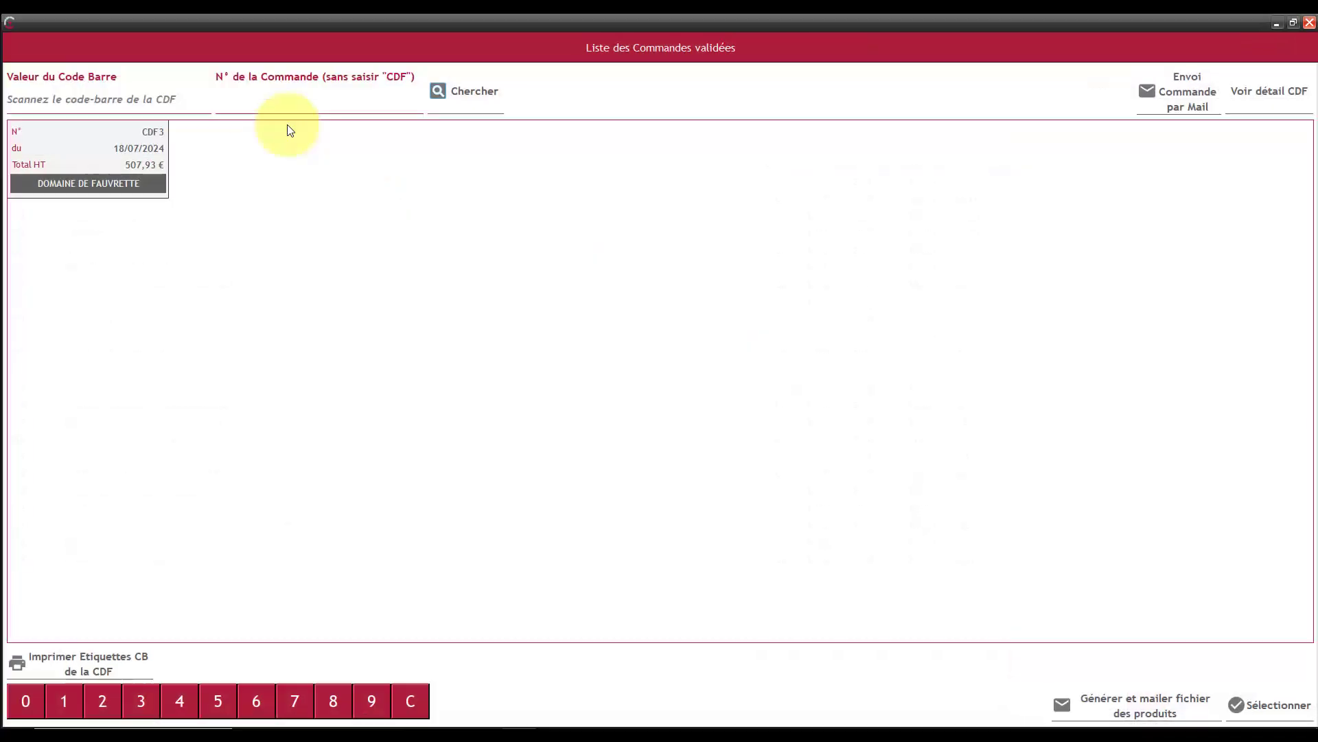
pyautogui.doubleClick(85, 154)
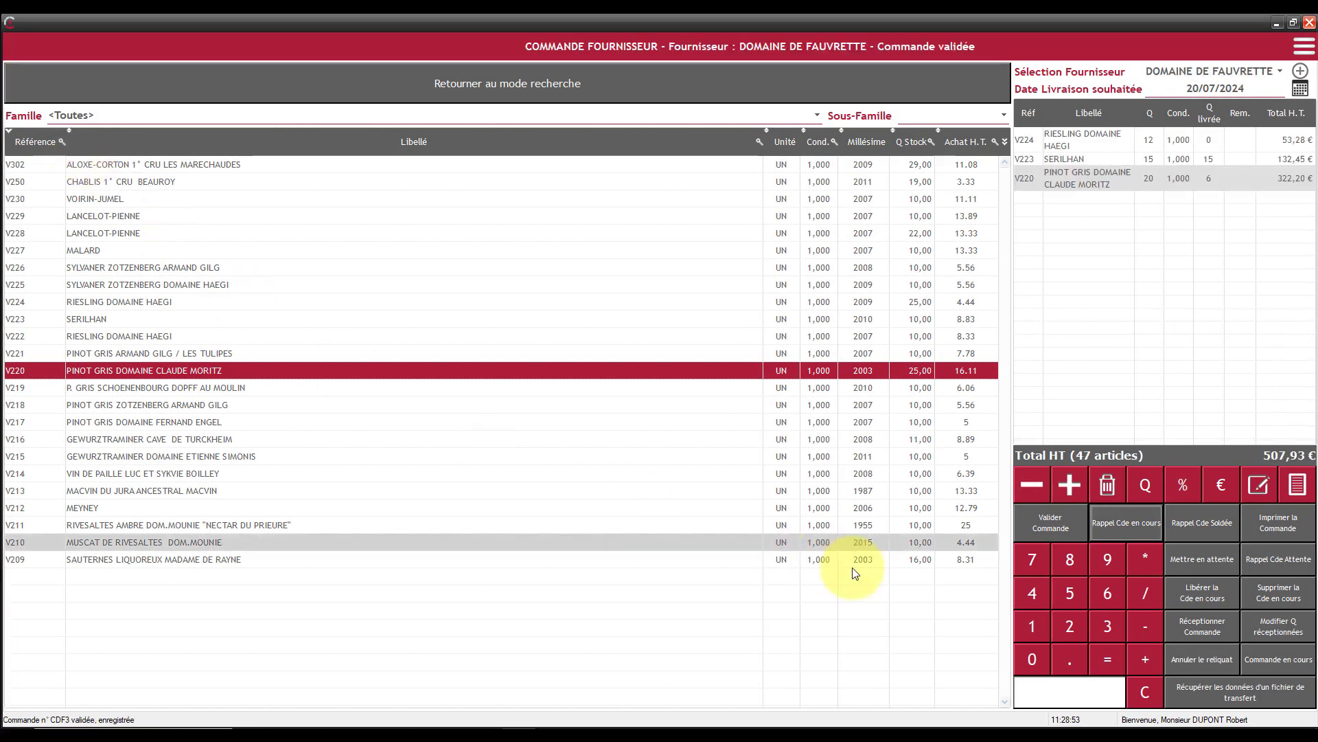
pyautogui.click(1196, 626)
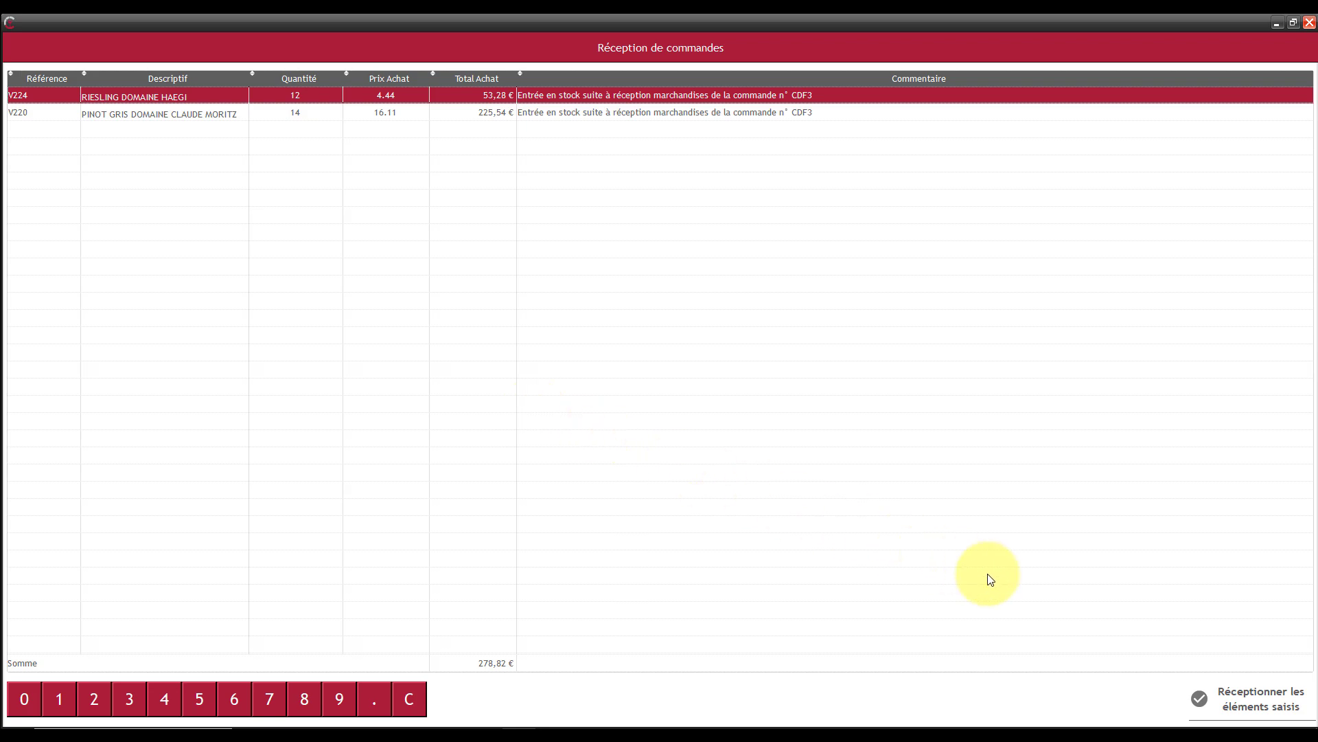
pyautogui.click(1233, 702)
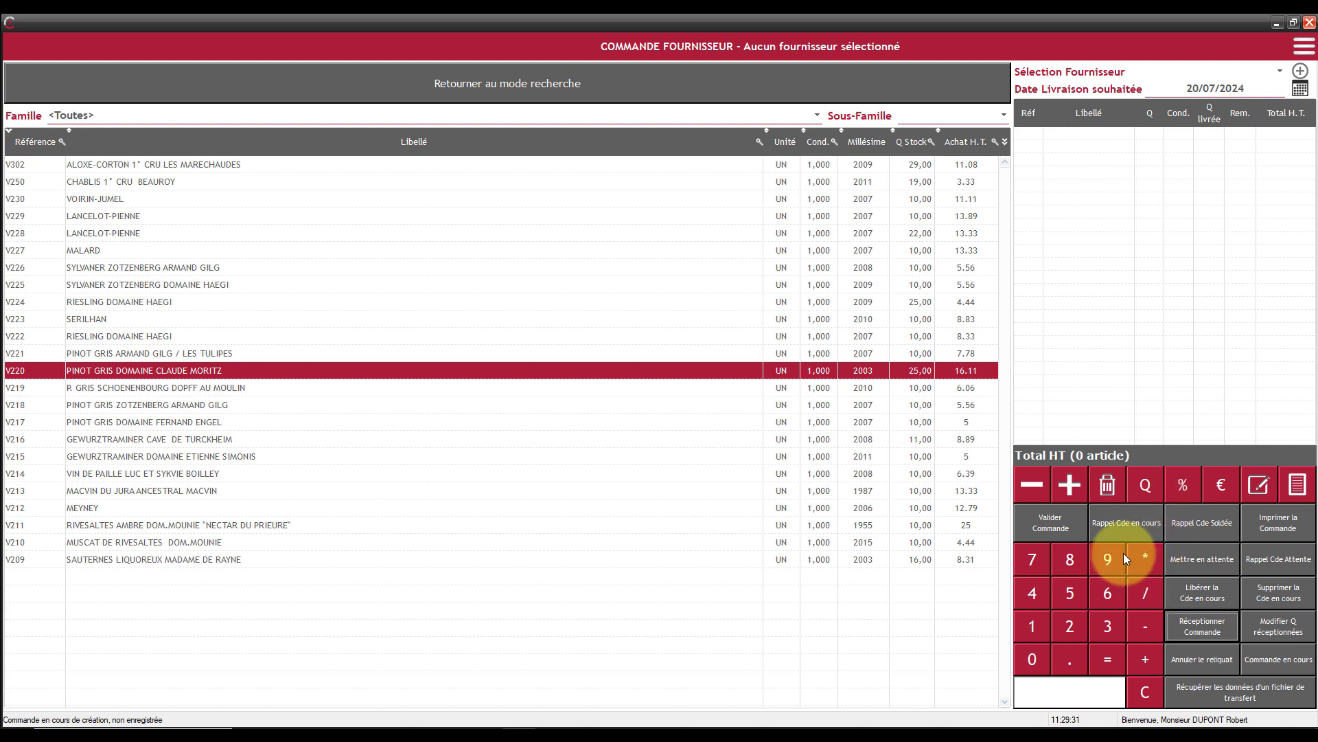
# - Check the list of validated orders, and recall the most recent settled DOMAINE DE FAUVRETTE order for review before releasing it
pyautogui.click(1126, 522)
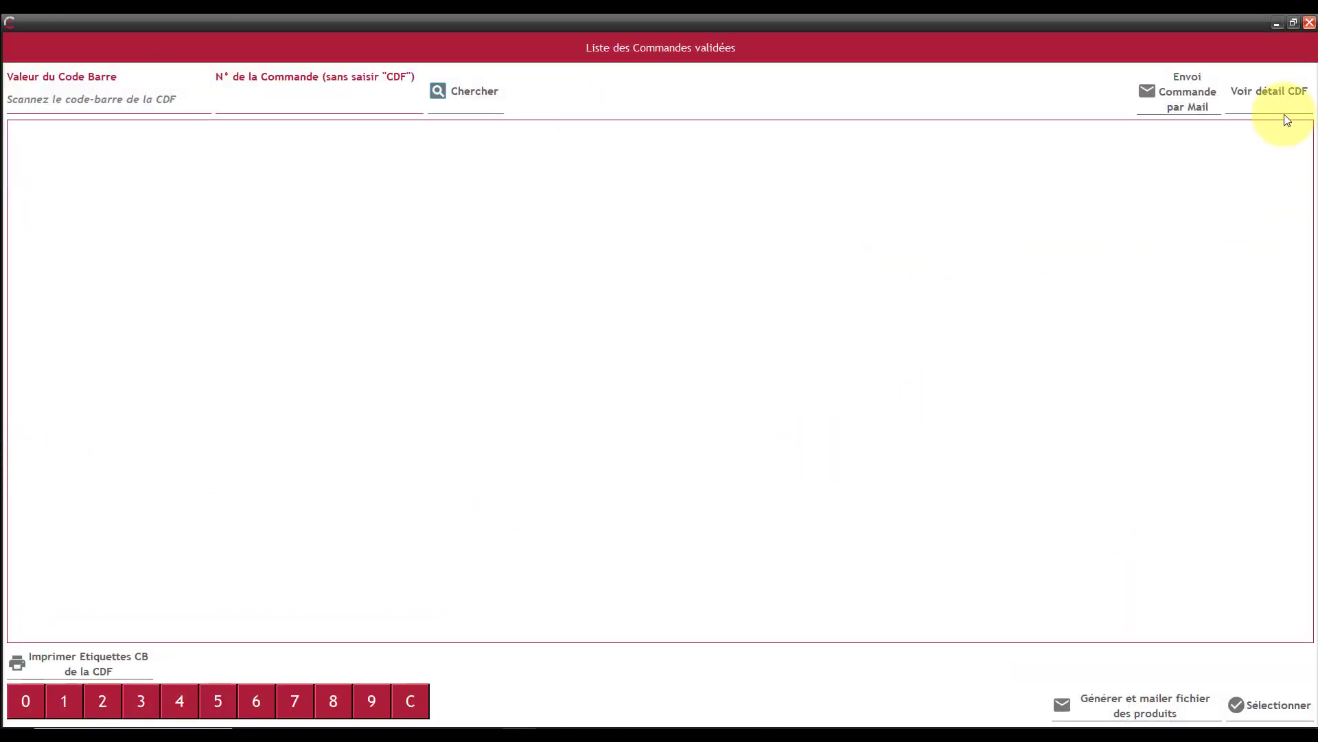
pyautogui.click(1308, 26)
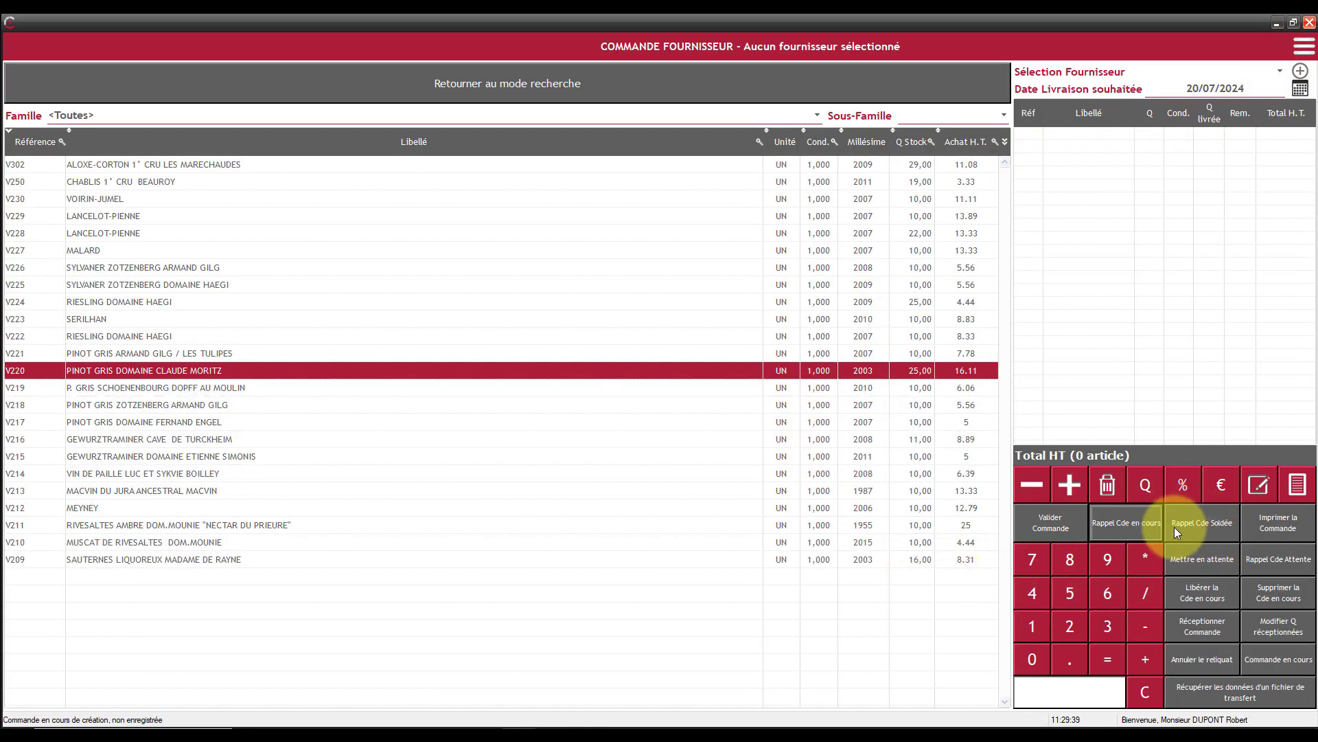
pyautogui.click(1195, 521)
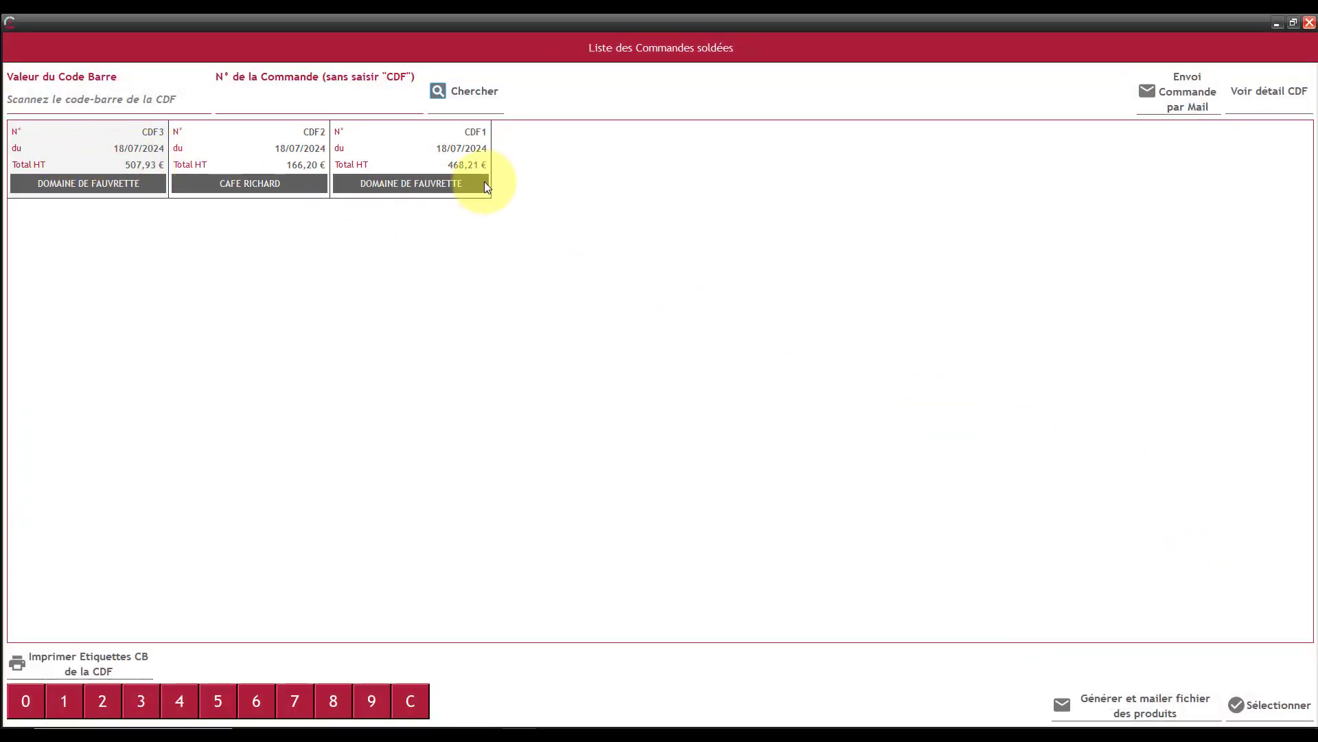
pyautogui.doubleClick(105, 135)
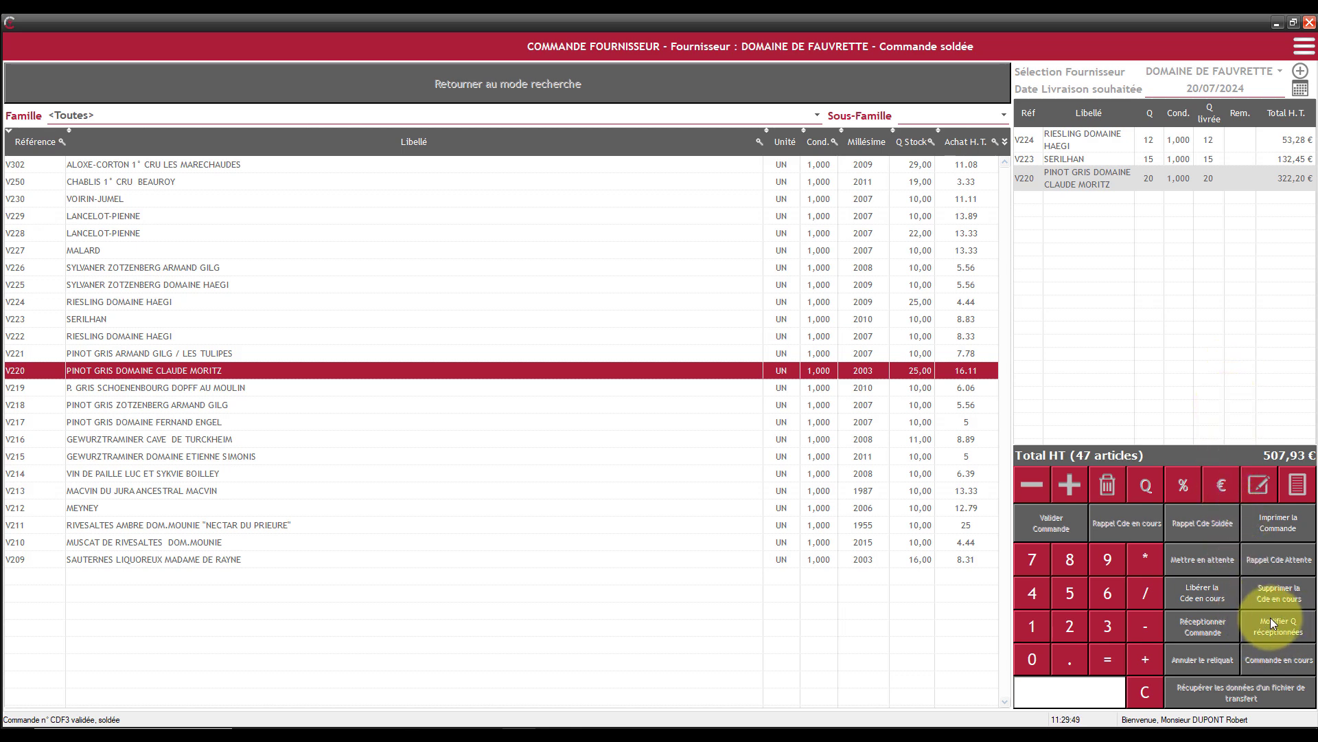
pyautogui.click(1197, 592)
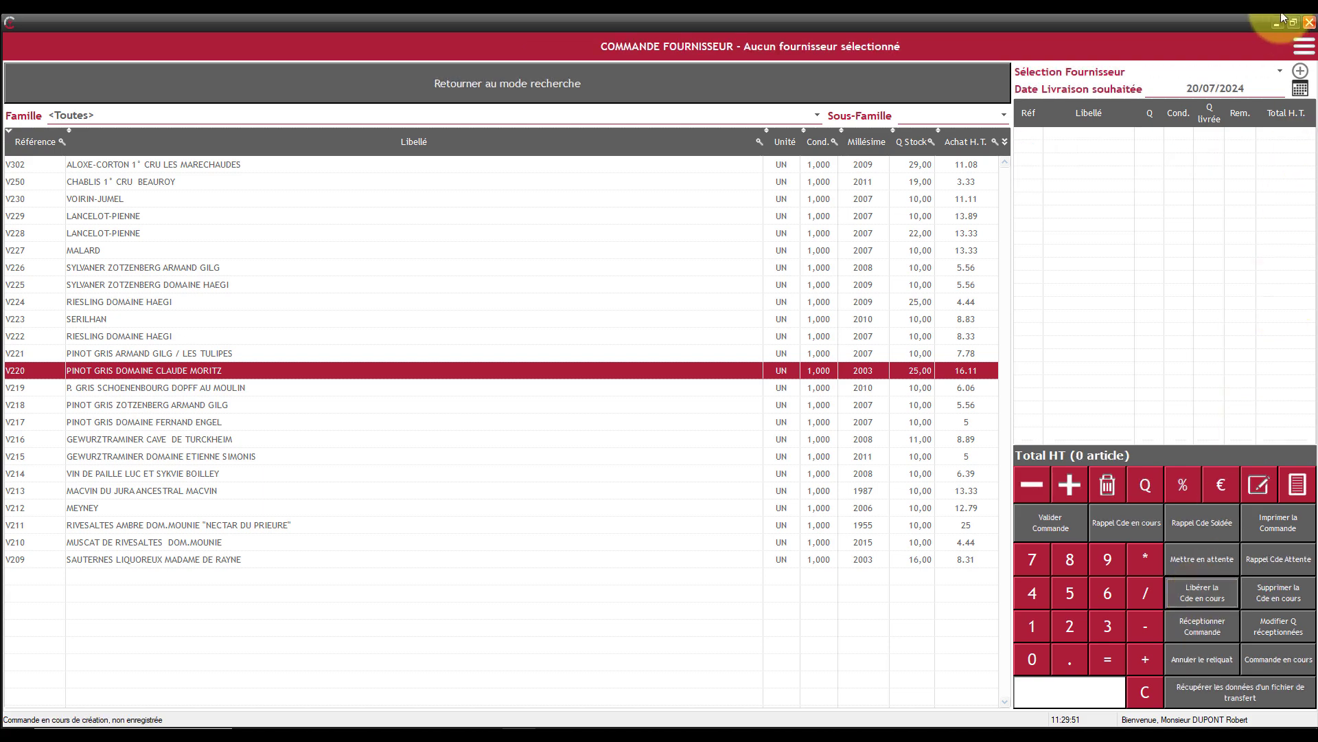
pyautogui.click(1309, 25)
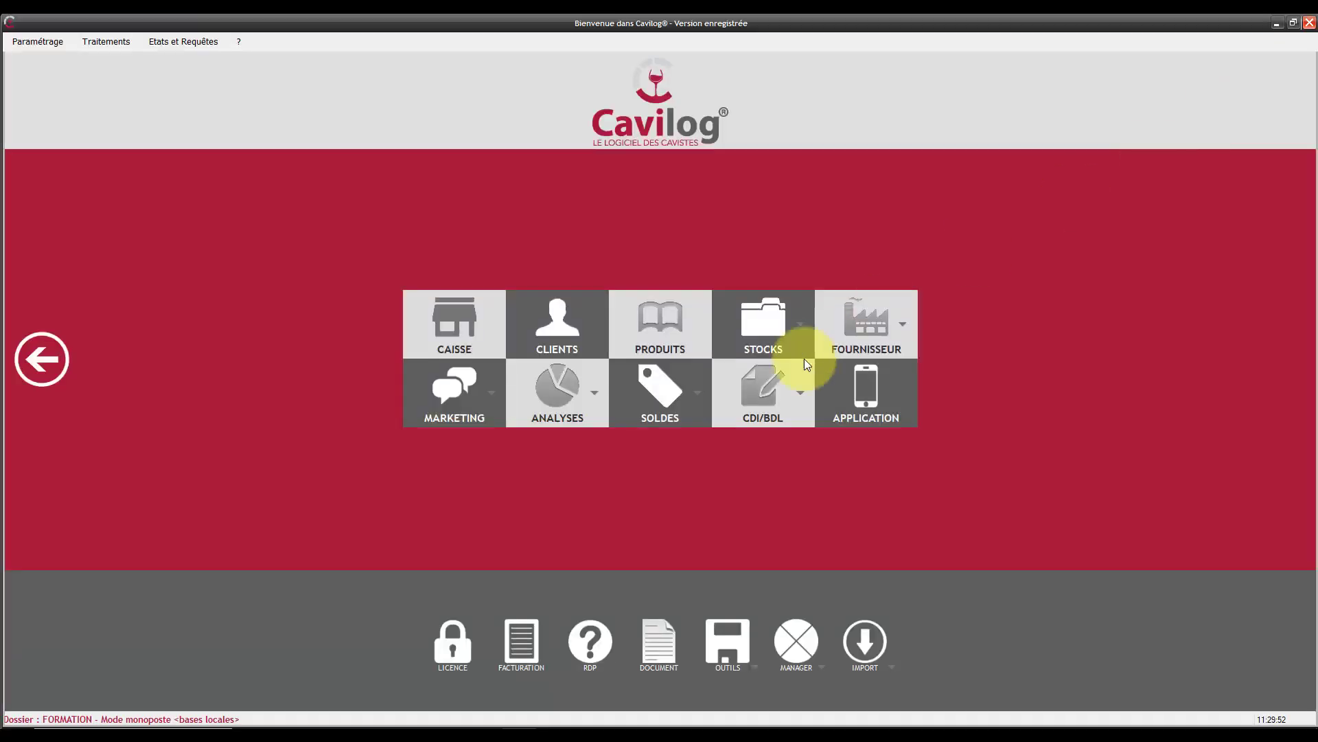
# - Examine the stock movements of product V202, SAUTERNES MOELLEUX CHATEAU FILHOTZ, including its inventory import, goods reception and sales ticket entries
pyautogui.click(663, 315)
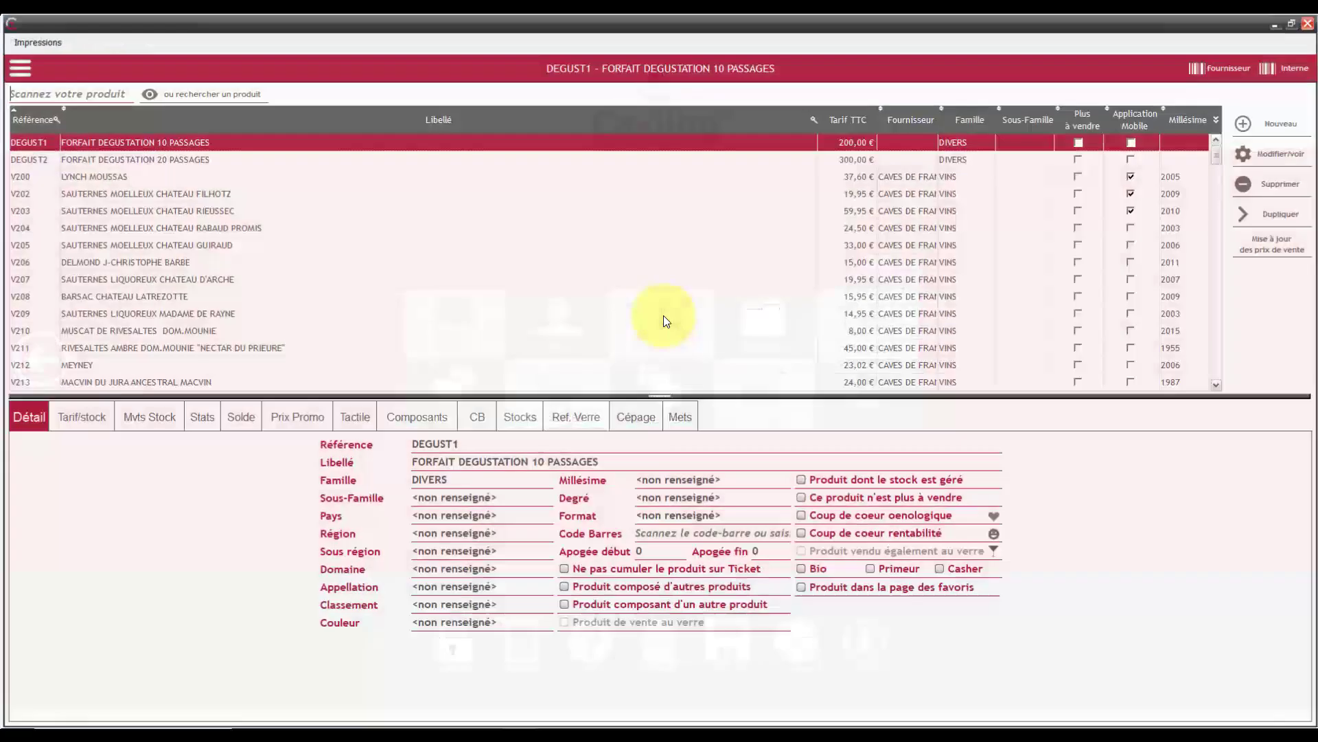
pyautogui.click(103, 194)
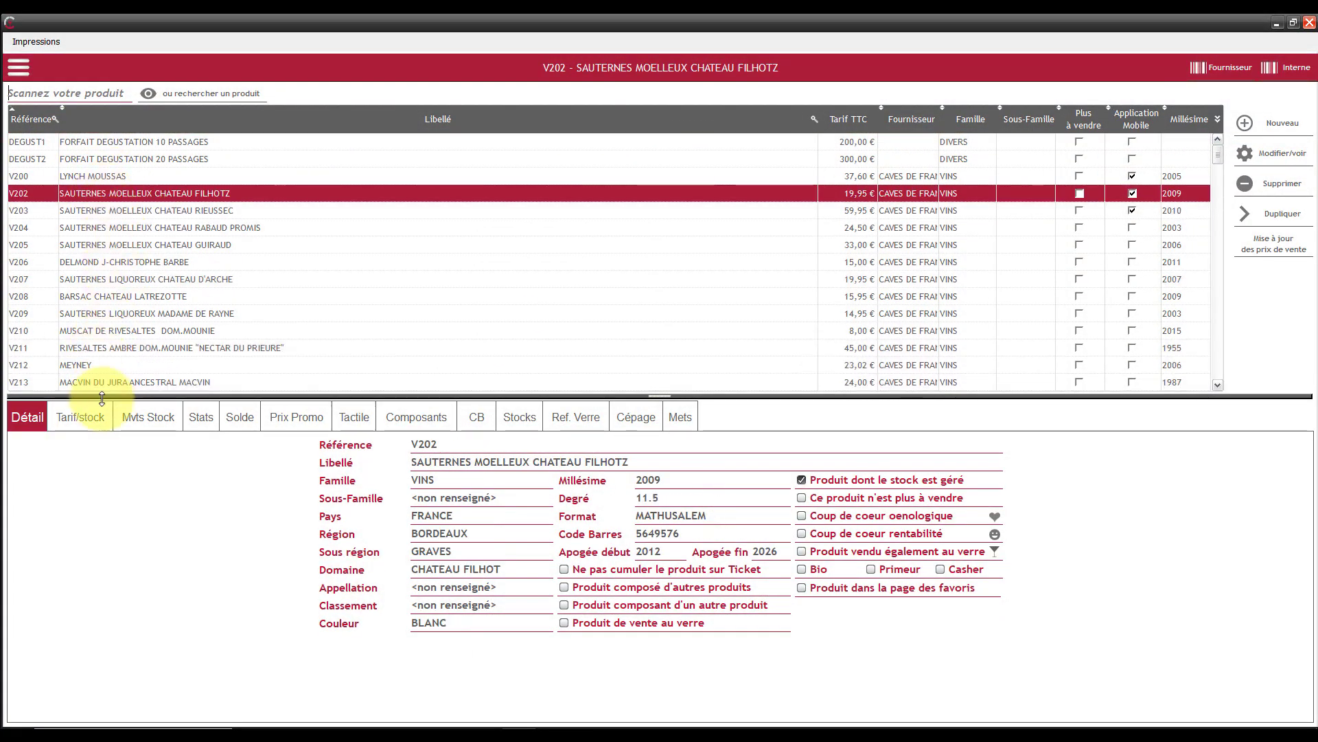
pyautogui.click(150, 417)
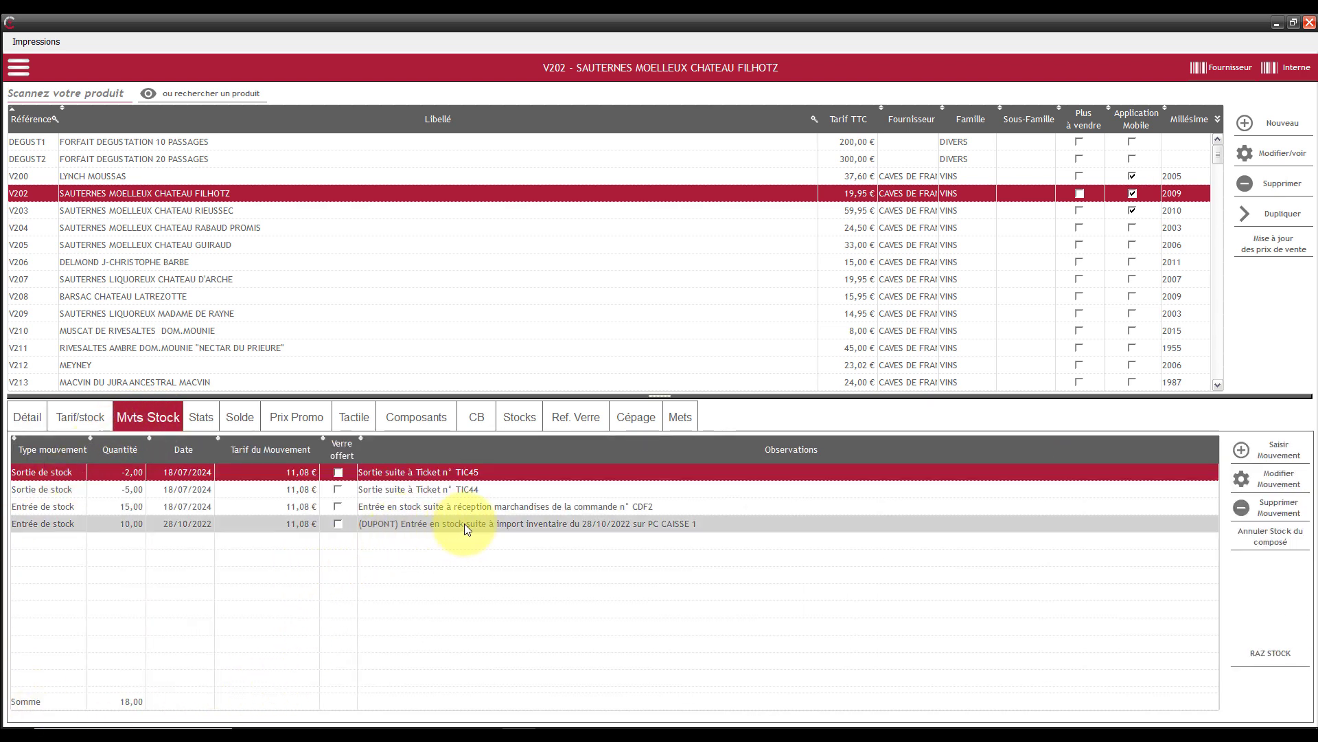
pyautogui.click(419, 524)
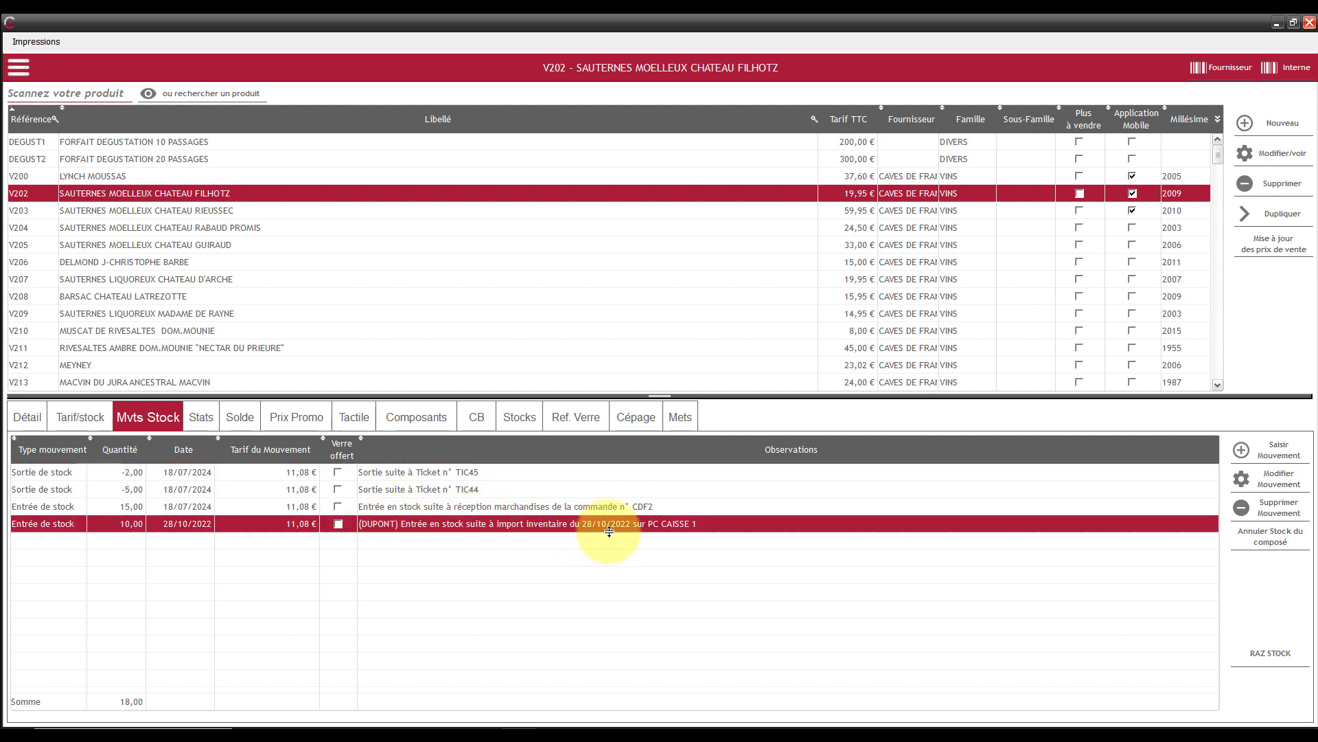
pyautogui.click(449, 506)
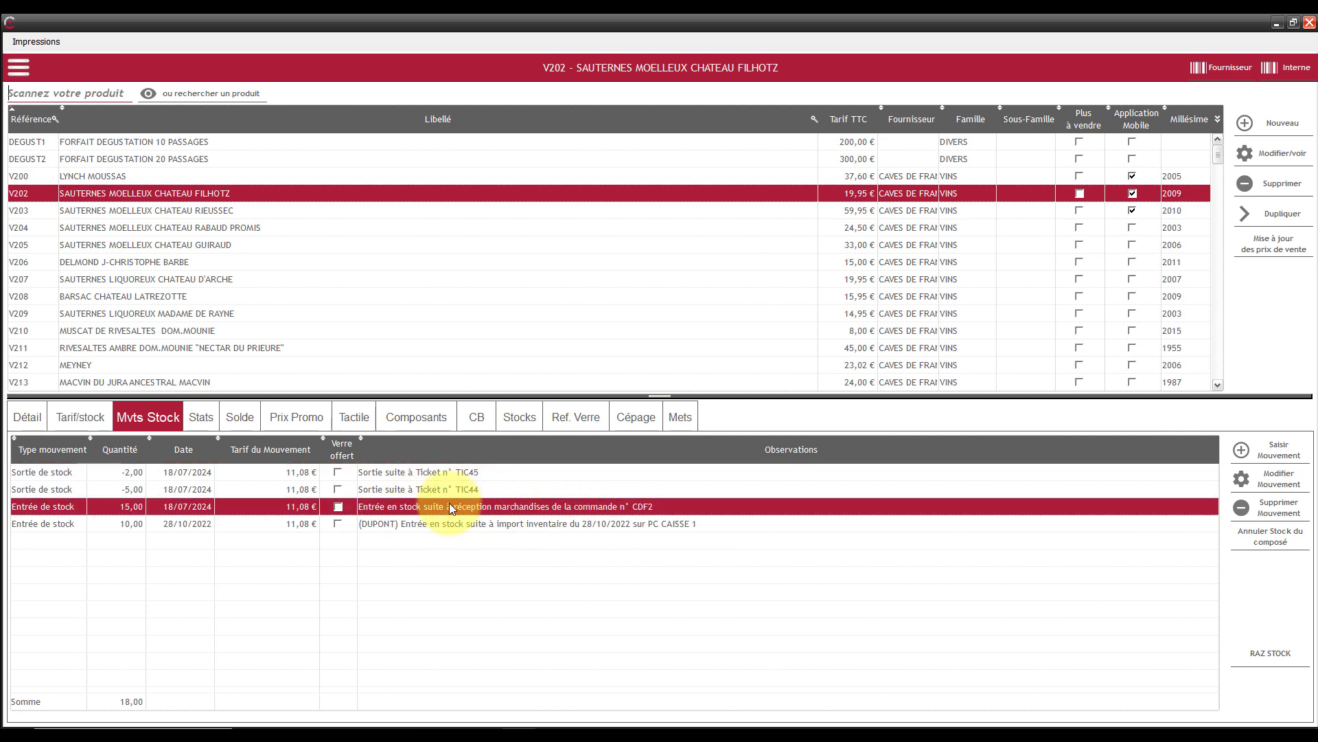
pyautogui.click(392, 490)
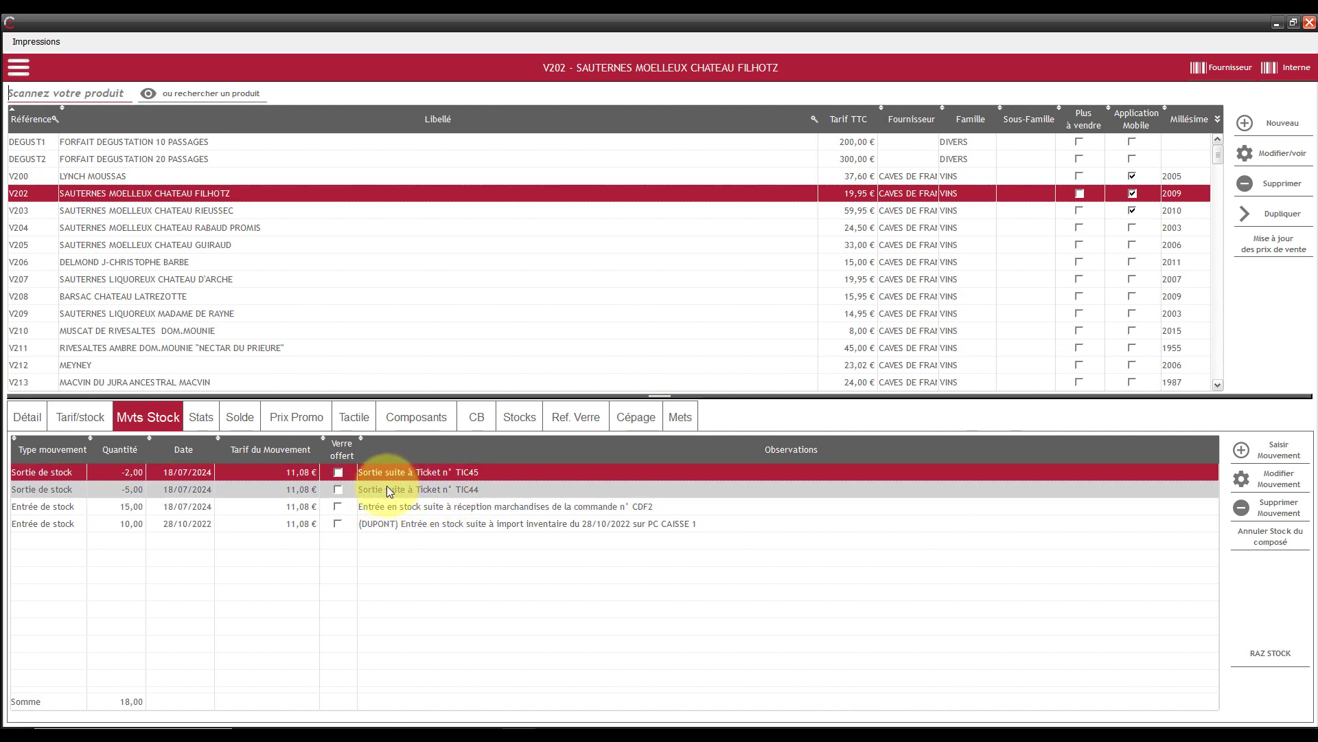